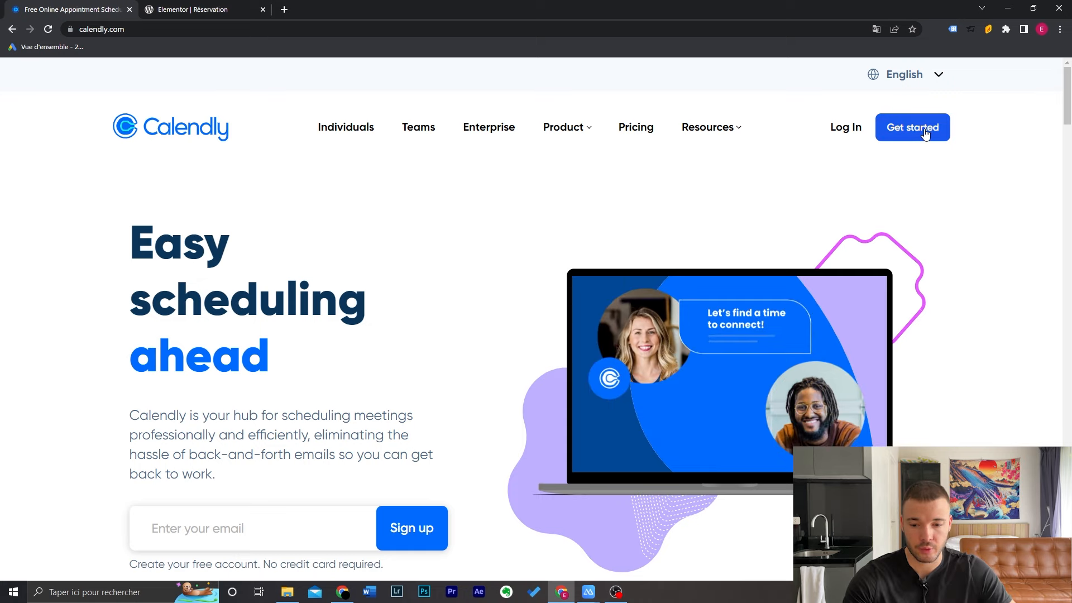
Start the account sign-up and set the personal Calendly URL to easywp2022, continuing to the calendar connection stage.
click(223, 528)
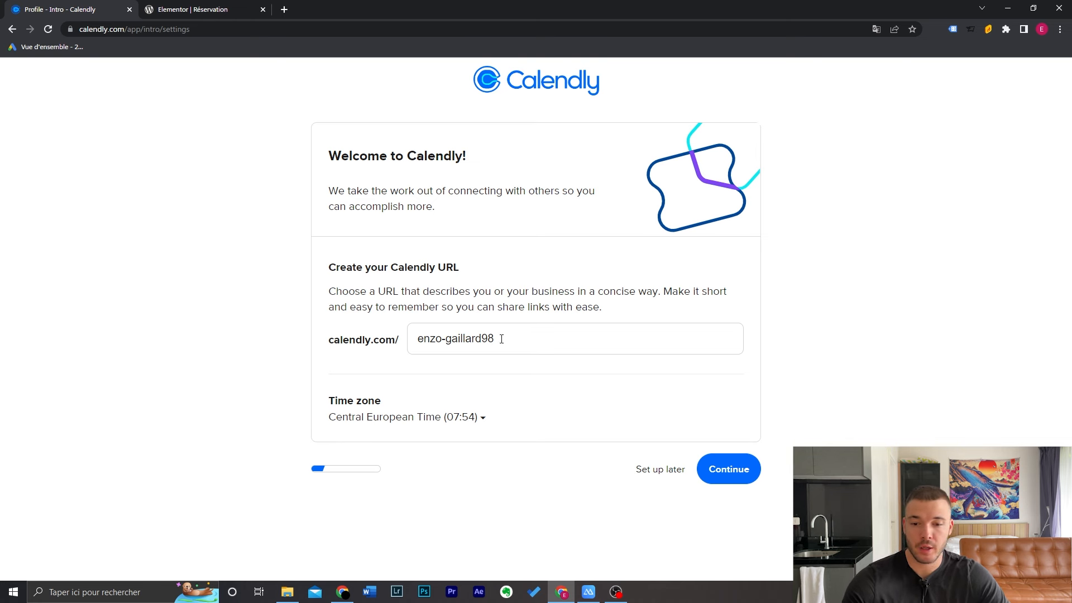
drag(507, 339, 399, 350)
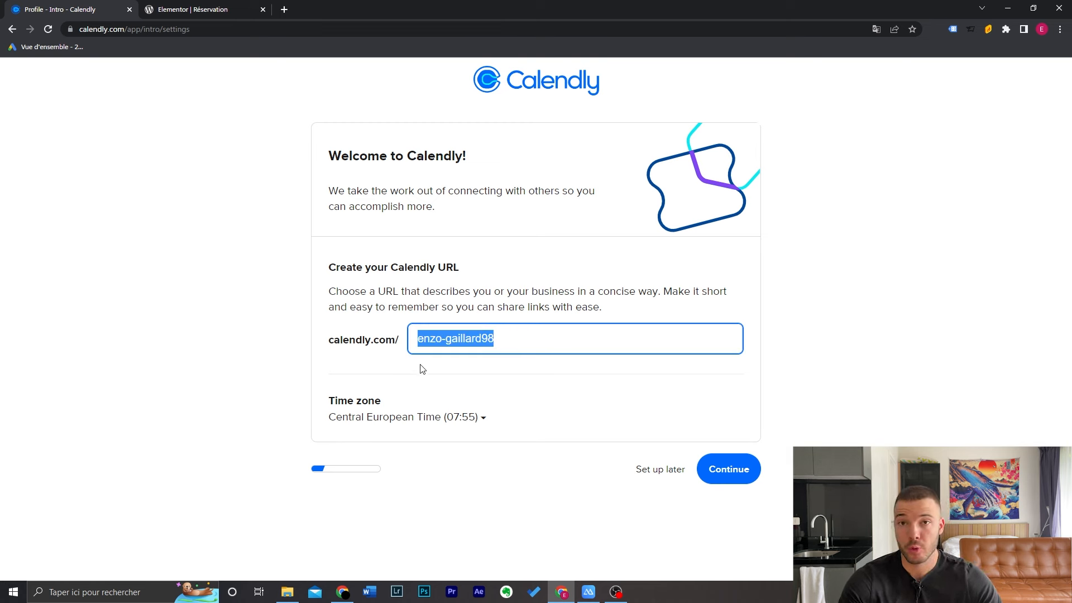
key(BackSpace)
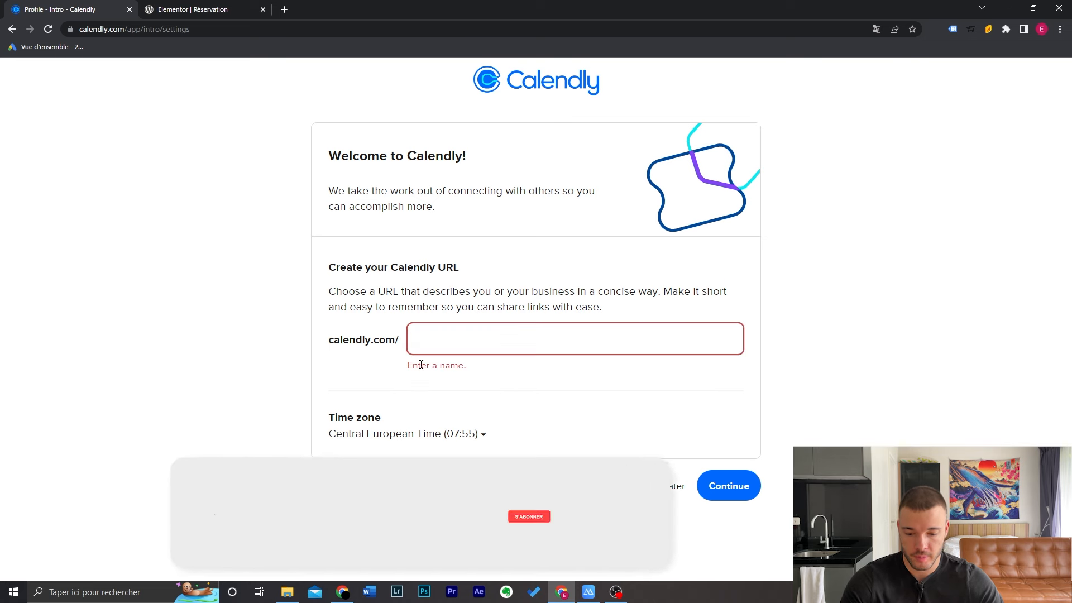
text(easywp)
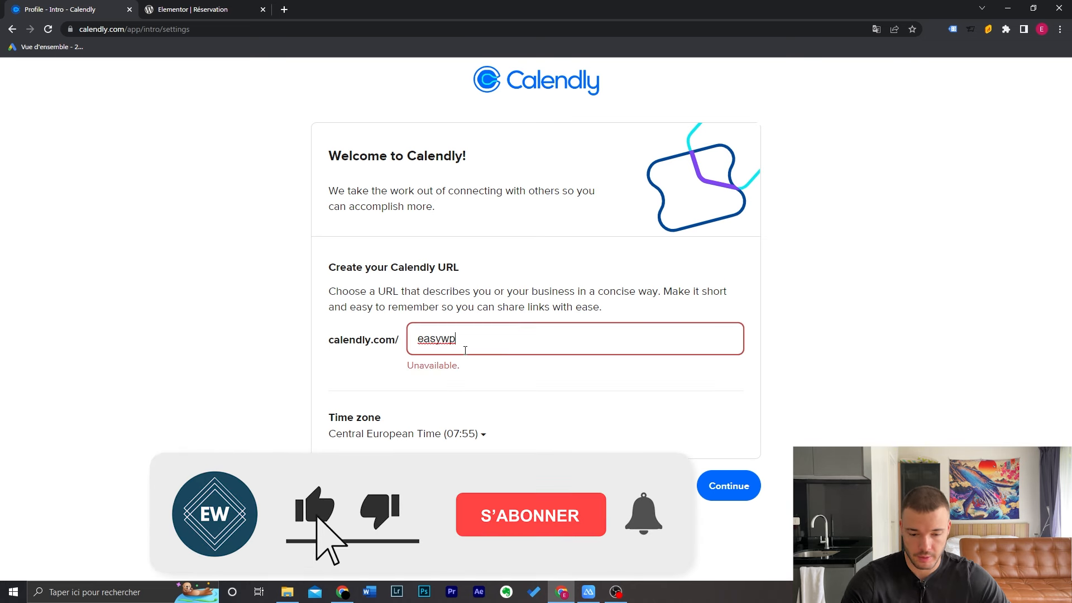
text(2022)
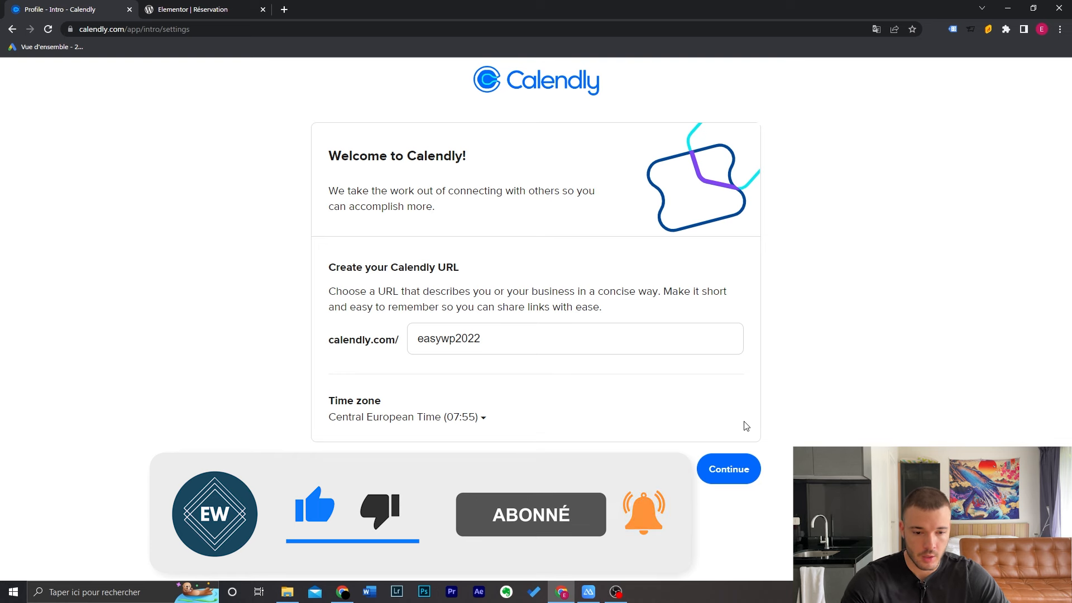
click(735, 476)
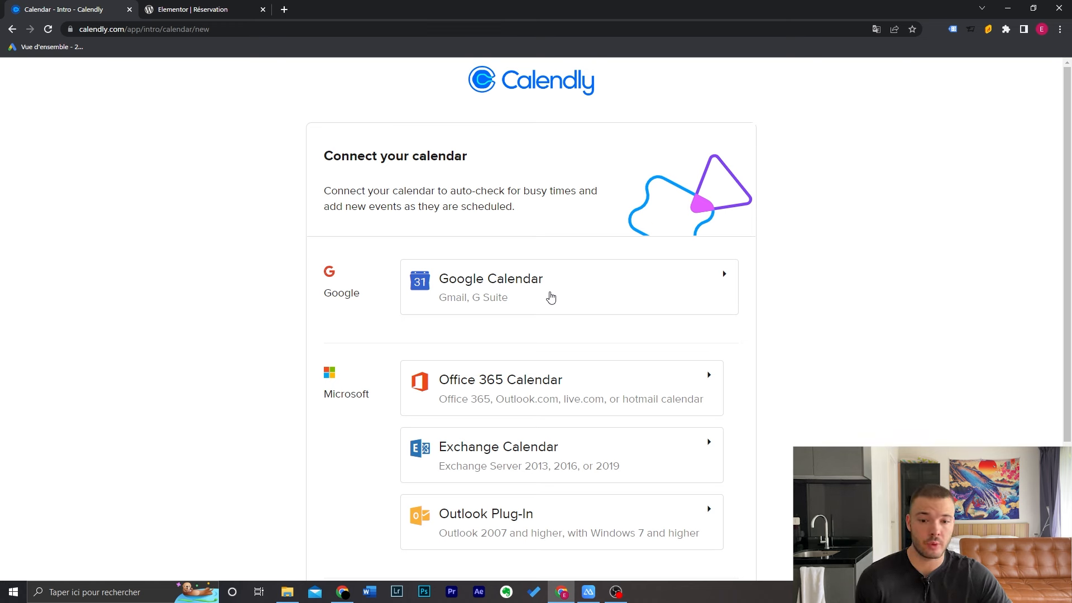
Continue the account setup without connecting a calendar.
scroll(854, 311, down, 1)
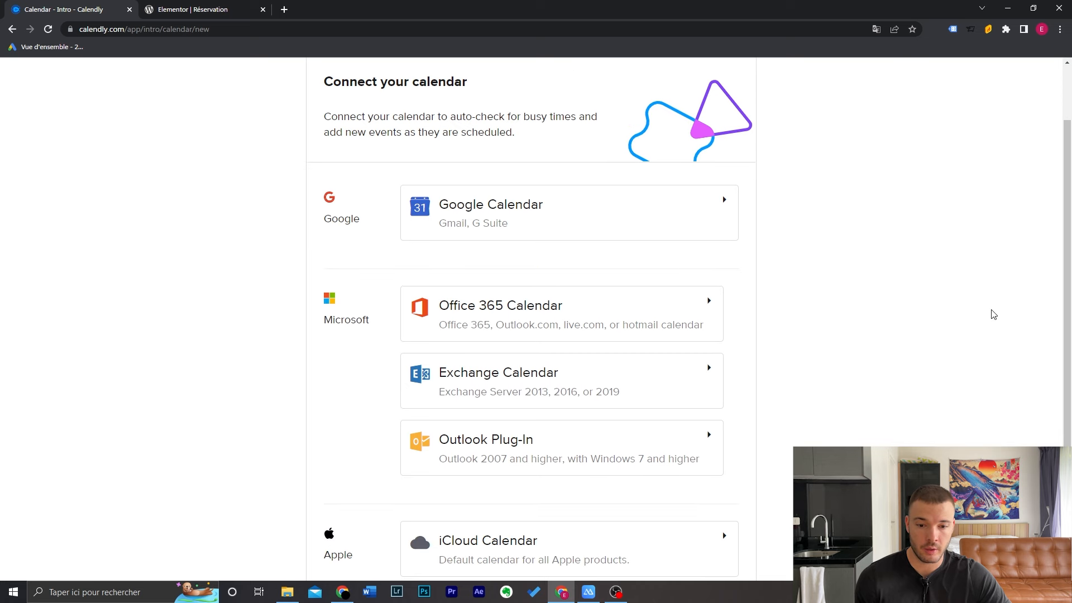
scroll(933, 313, down, 2)
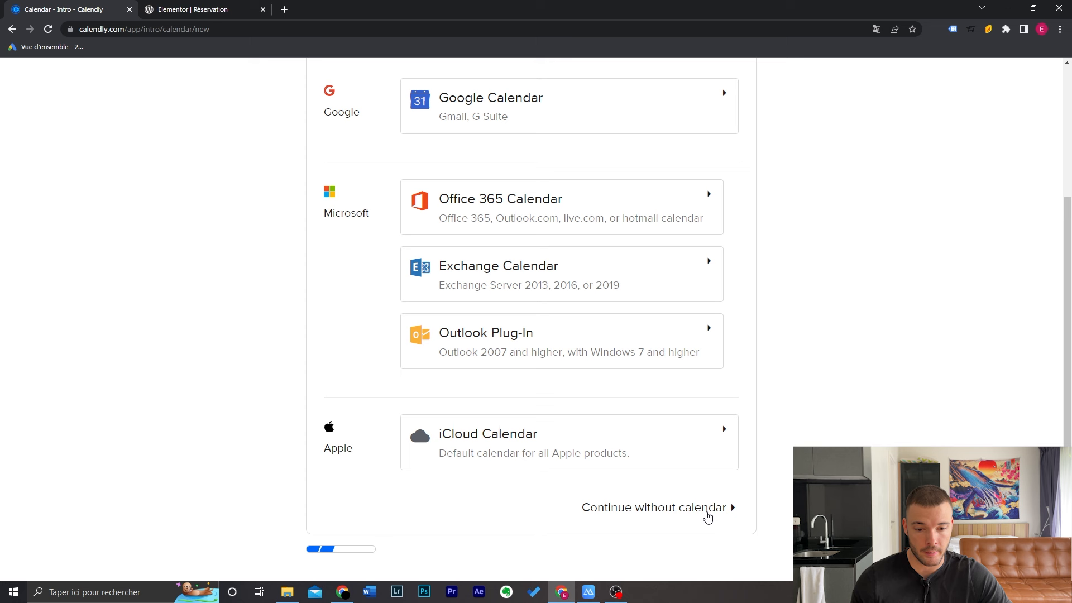
click(708, 516)
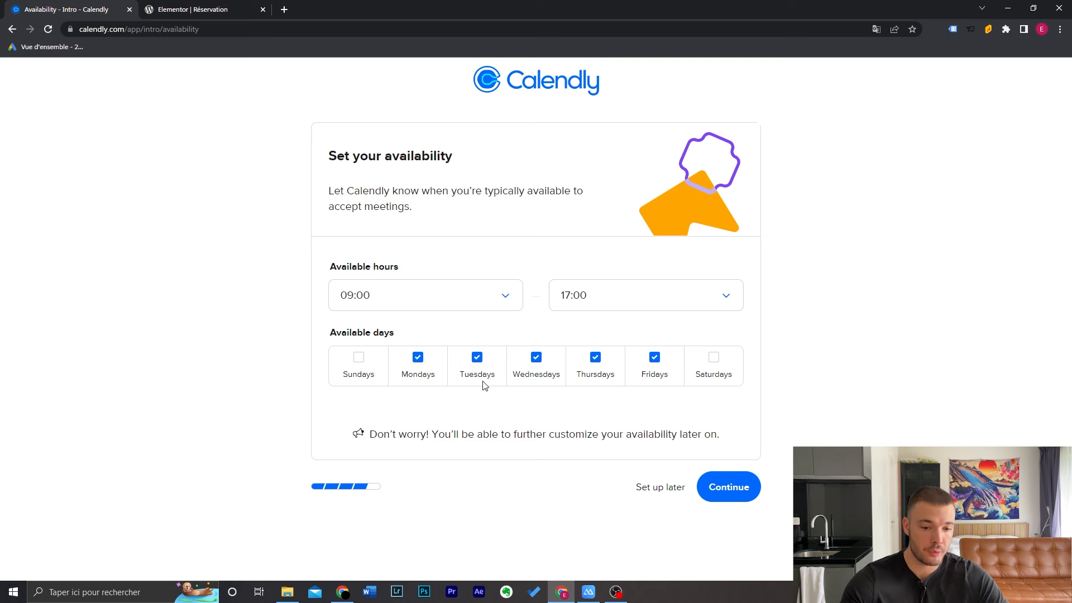
Accept the proposed 09:00 to 17:00 weekday availability and complete the role question to finish the account setup.
click(725, 479)
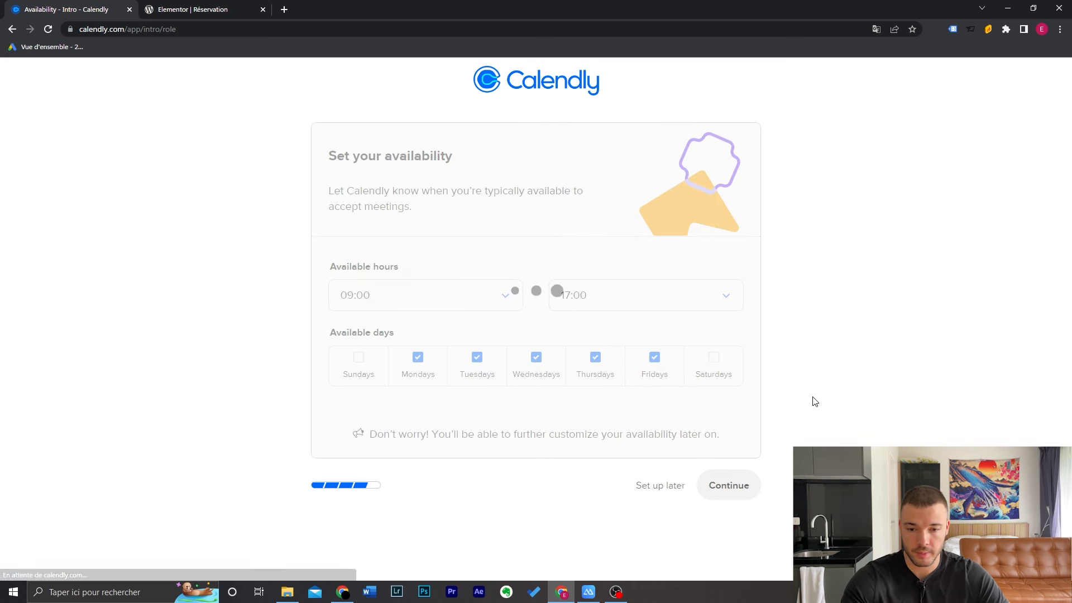
click(334, 378)
click(736, 451)
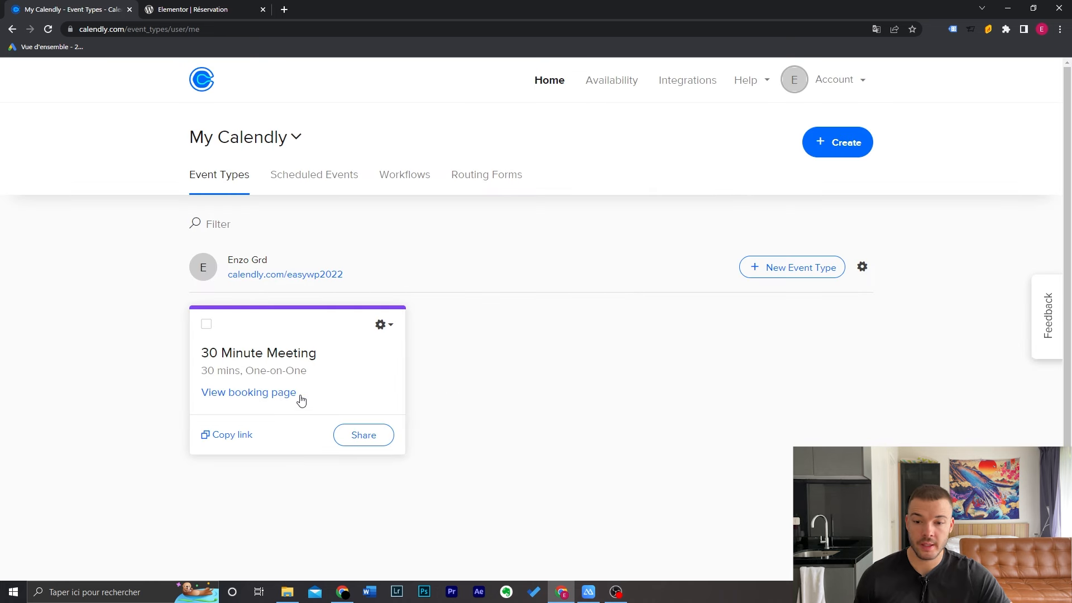
Open the 30 Minute Meeting booking page from its copied link, view the time slots for Wednesday, September 21, and close the page.
click(236, 441)
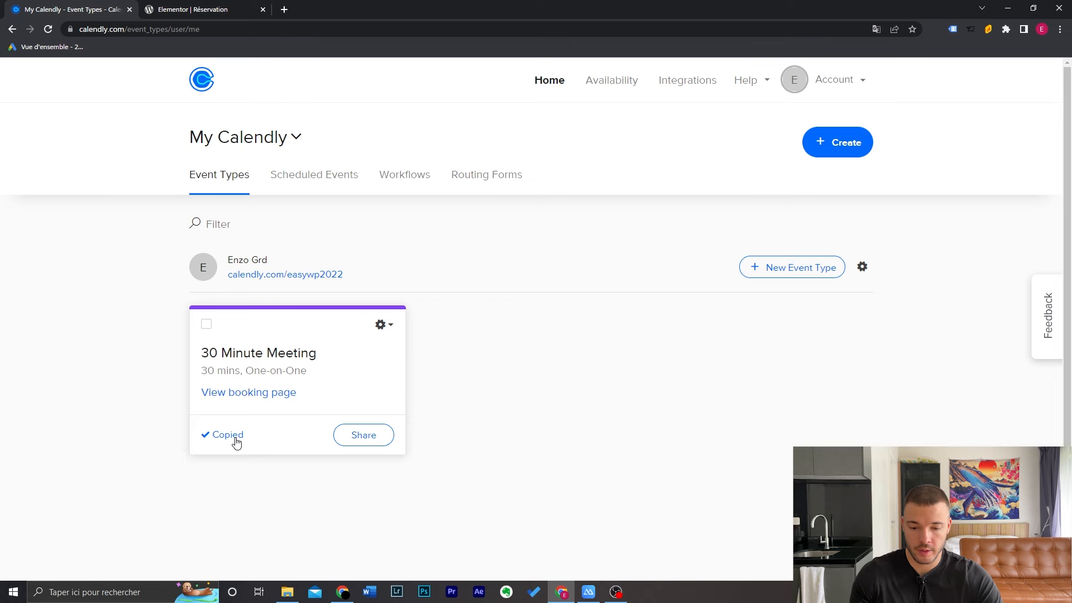
key(ctrl+t)
text(https://calendly.com/easywp2022/30min)
key(Return)
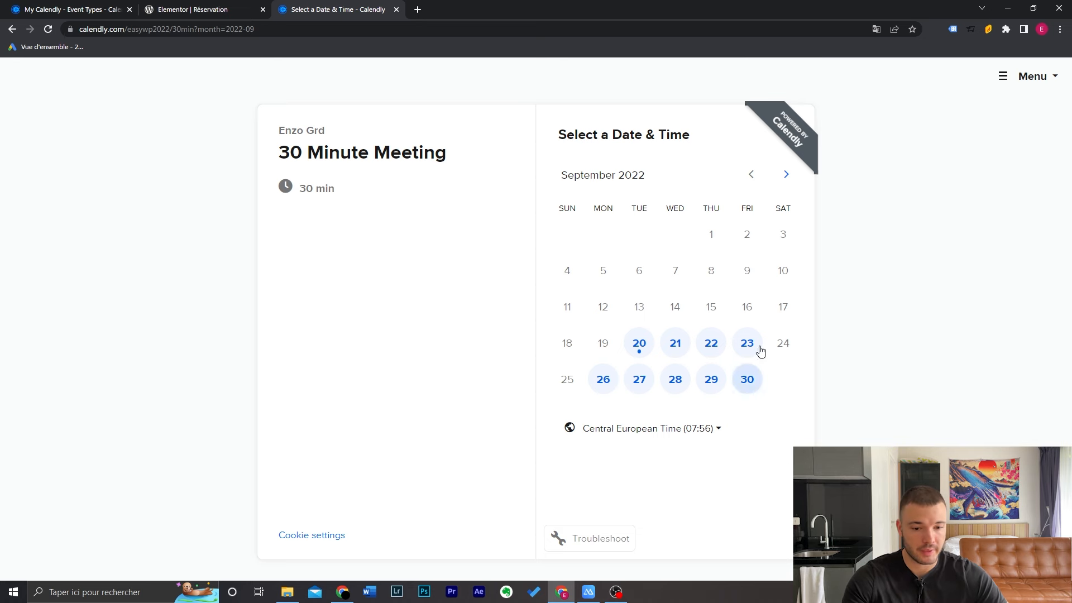
click(676, 343)
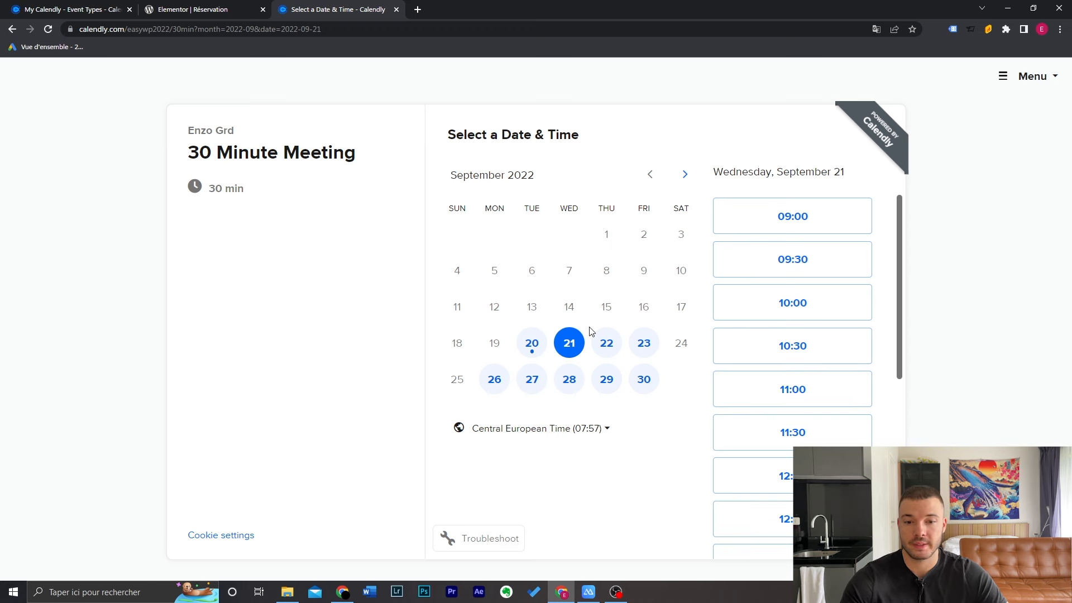
middle_click(361, 11)
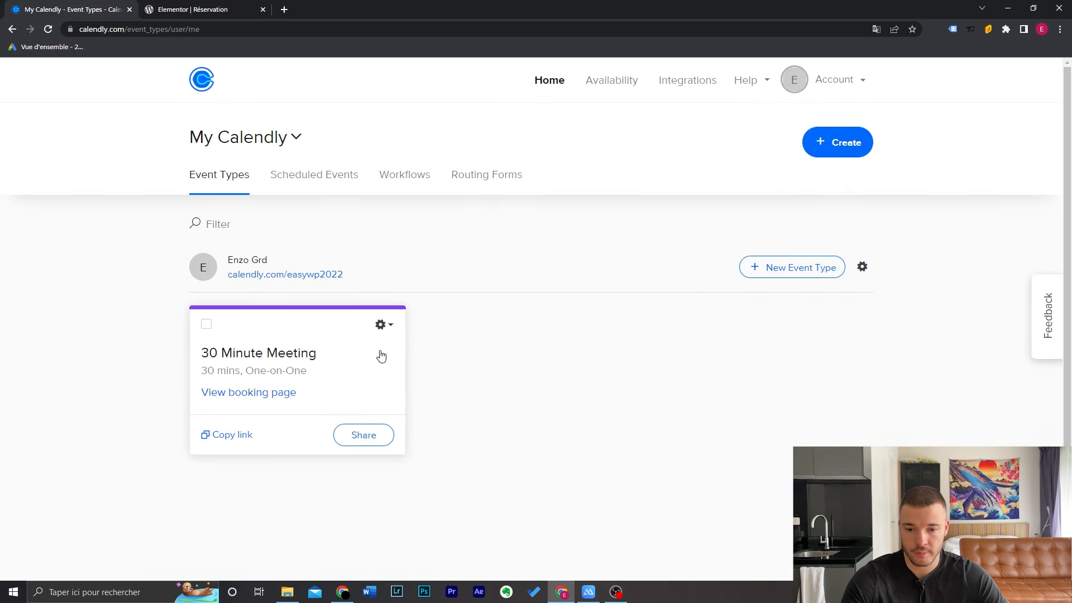
Edit the 30 Minute Meeting event type and rename it Coaching WordPress.
click(385, 327)
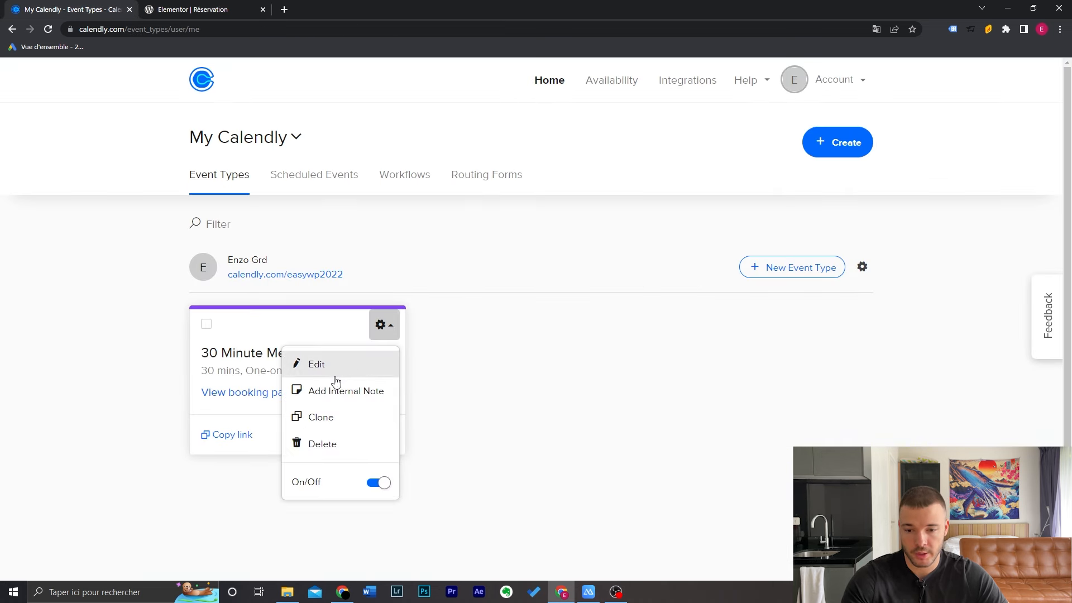
click(352, 370)
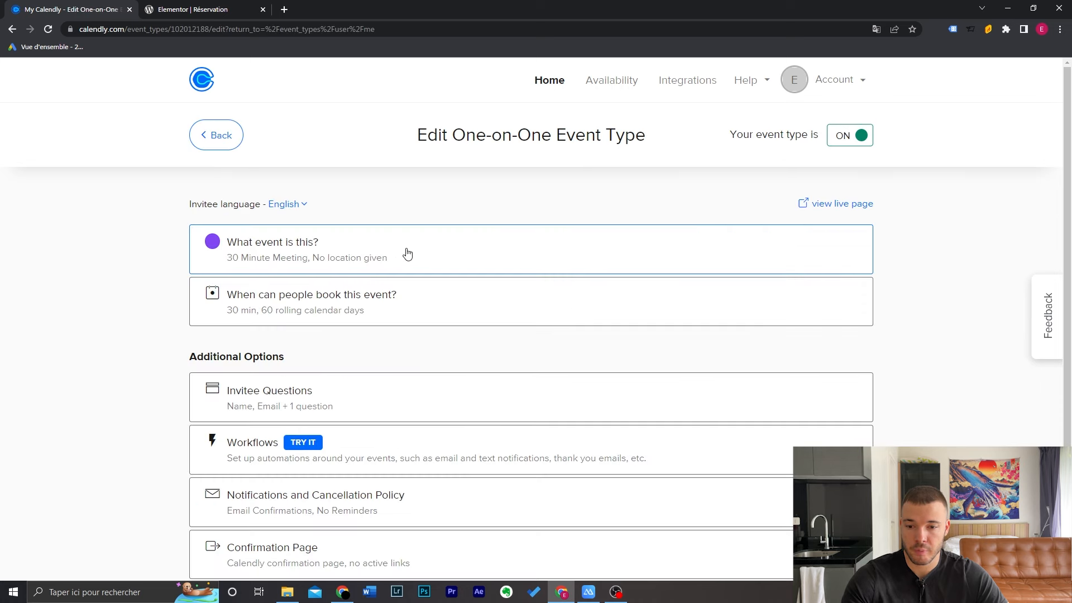
click(406, 253)
scroll(663, 328, down, 2)
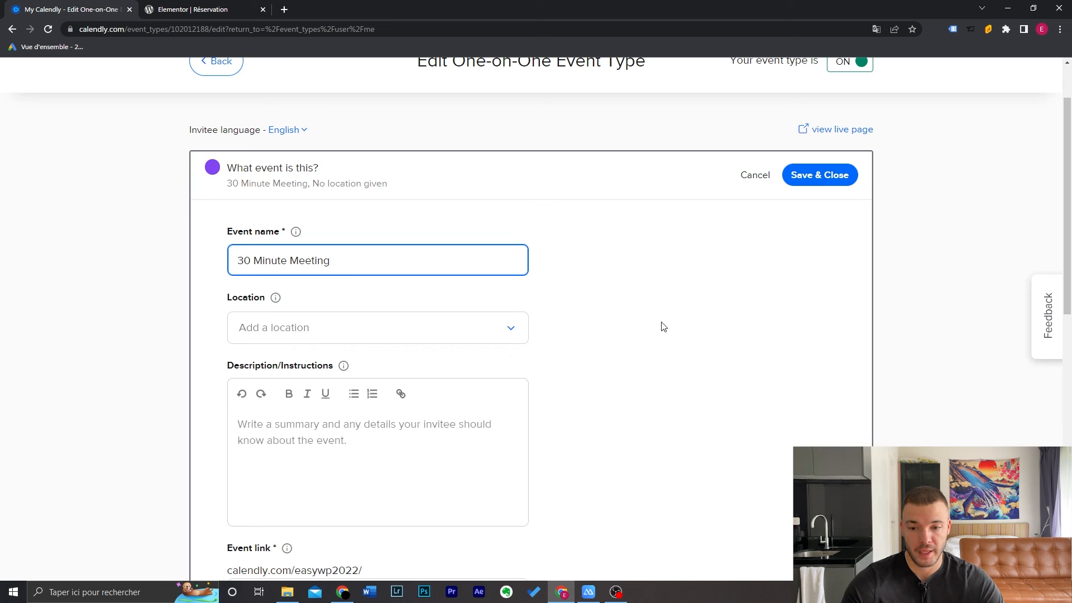
key(BackSpace)
key(BackSpace)
key(BackSpace)
key(BackSpace)
key(BackSpace)
key(BackSpace)
key(BackSpace)
key(BackSpace)
key(BackSpace)
key(BackSpace)
key(BackSpace)
key(BackSpace)
key(BackSpace)
key(BackSpace)
key(BackSpace)
key(BackSpace)
key(BackSpace)
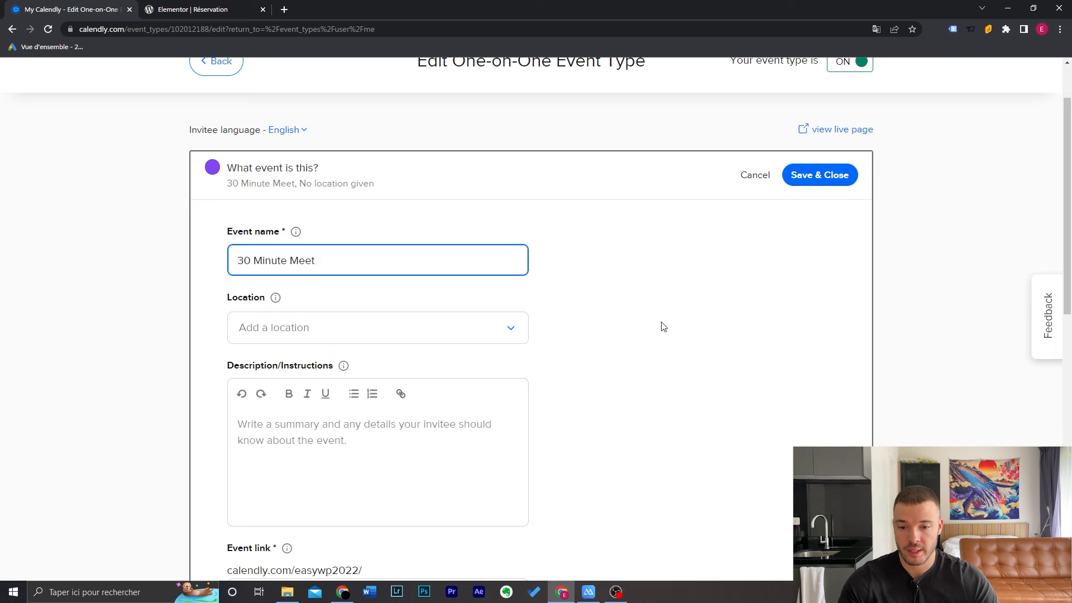
text(Coaching Wor)
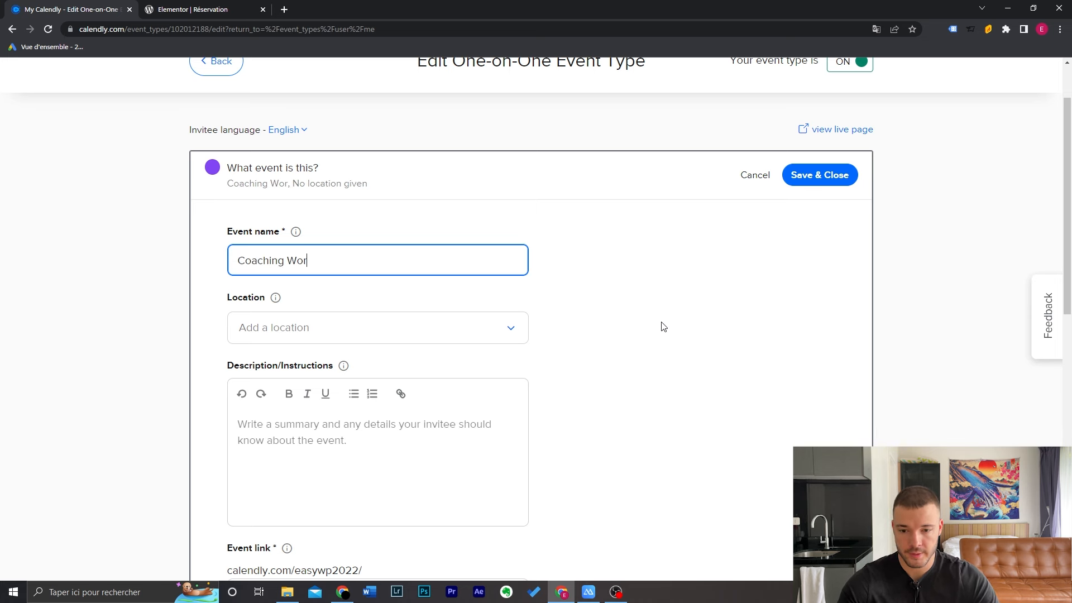
text(dPress)
Try the in-person meeting, Zoom and phone call location options for the event, discarding each one.
click(474, 333)
scroll(685, 323, down, 1)
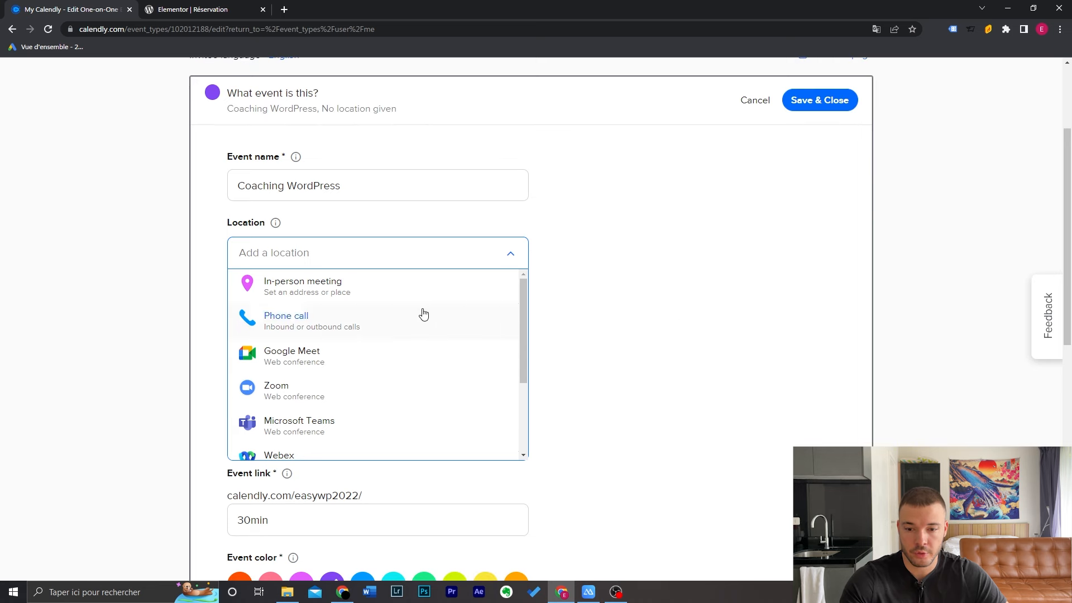
click(349, 299)
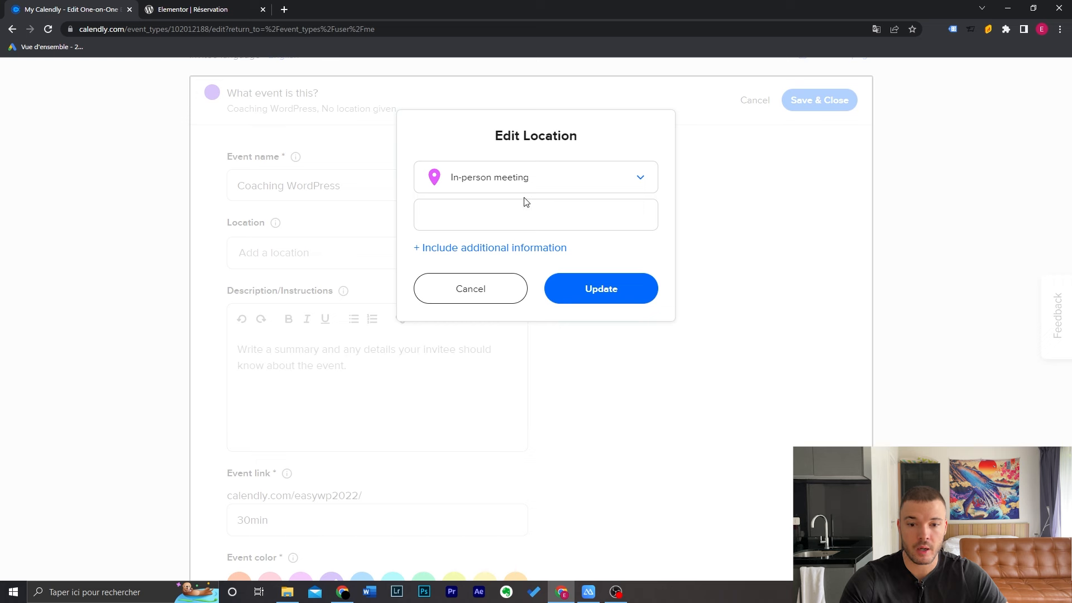
click(503, 286)
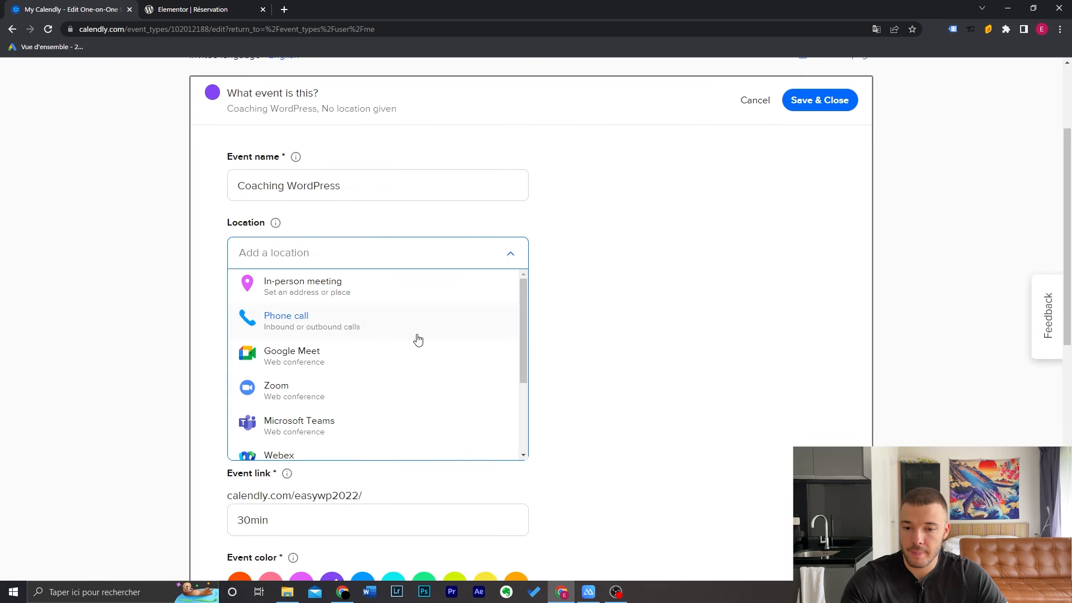
click(377, 394)
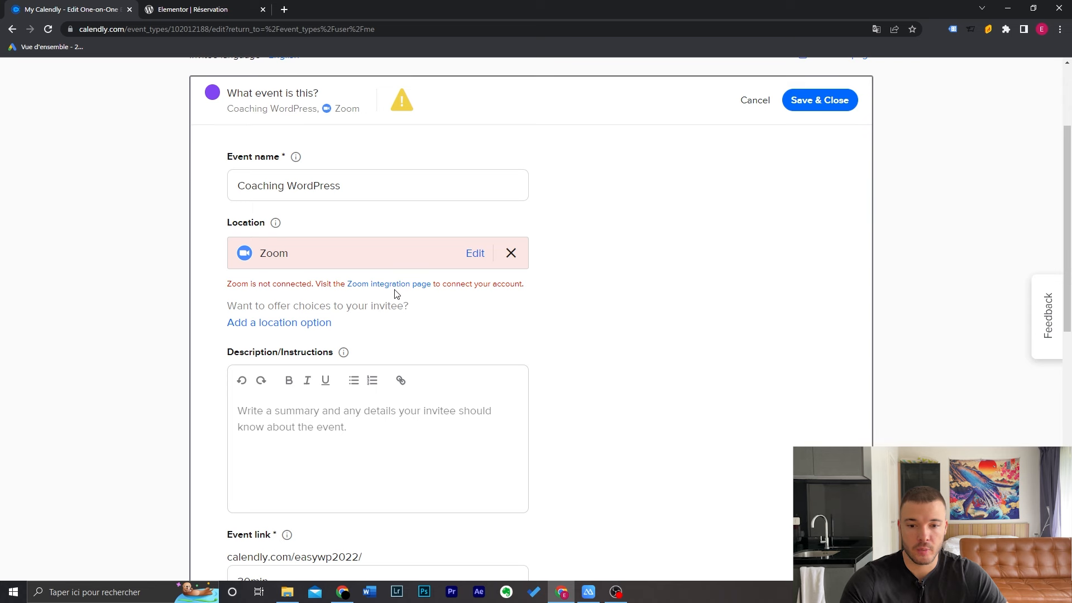
click(430, 265)
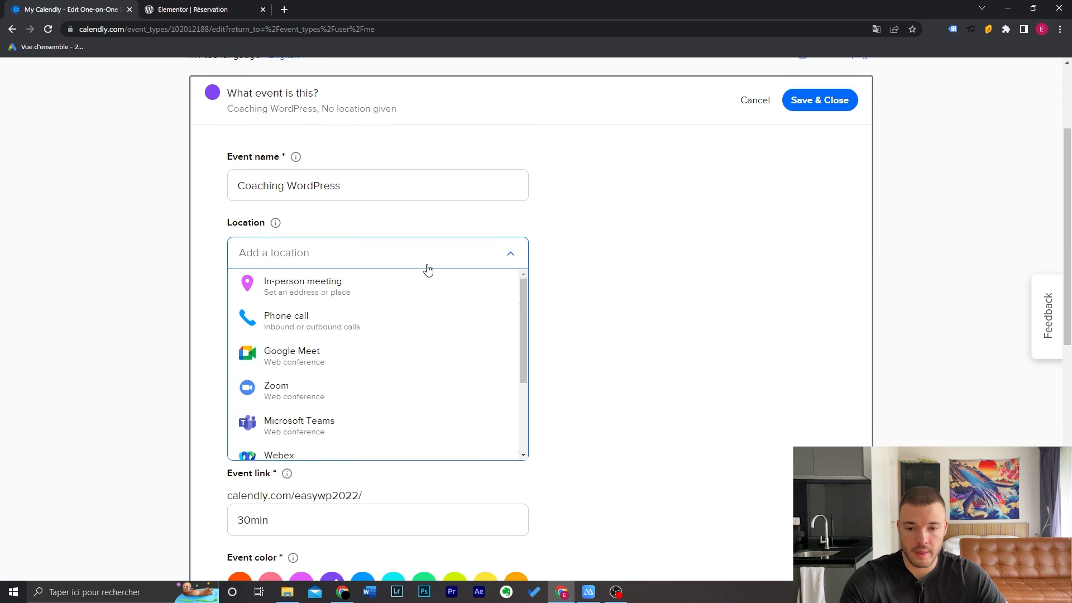
click(342, 327)
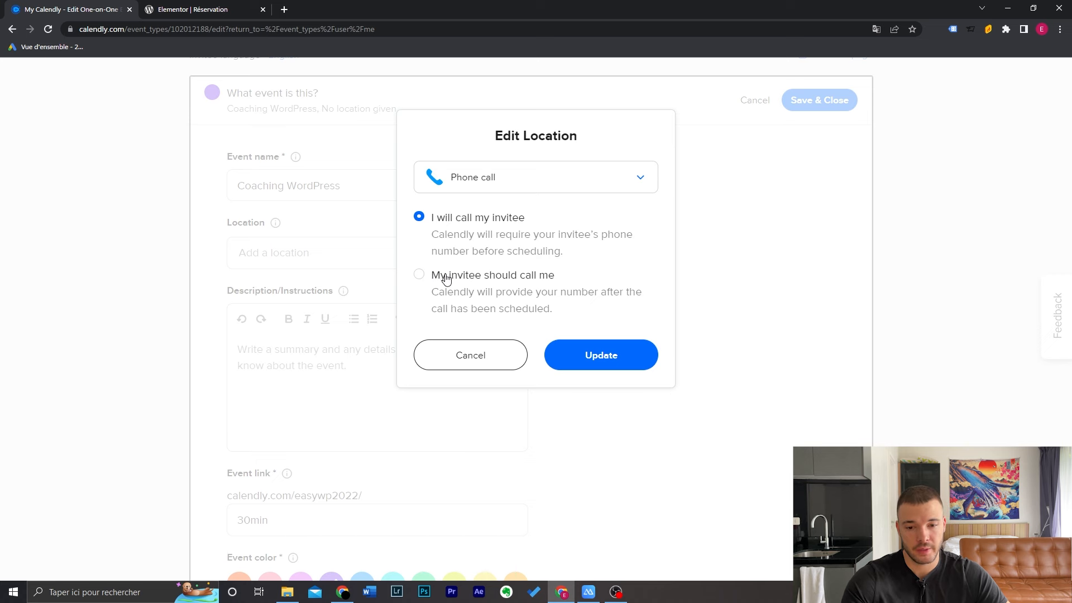
click(427, 357)
Set the event color to blue, save the event details, and open the settings for when people can book.
scroll(598, 280, down, 1)
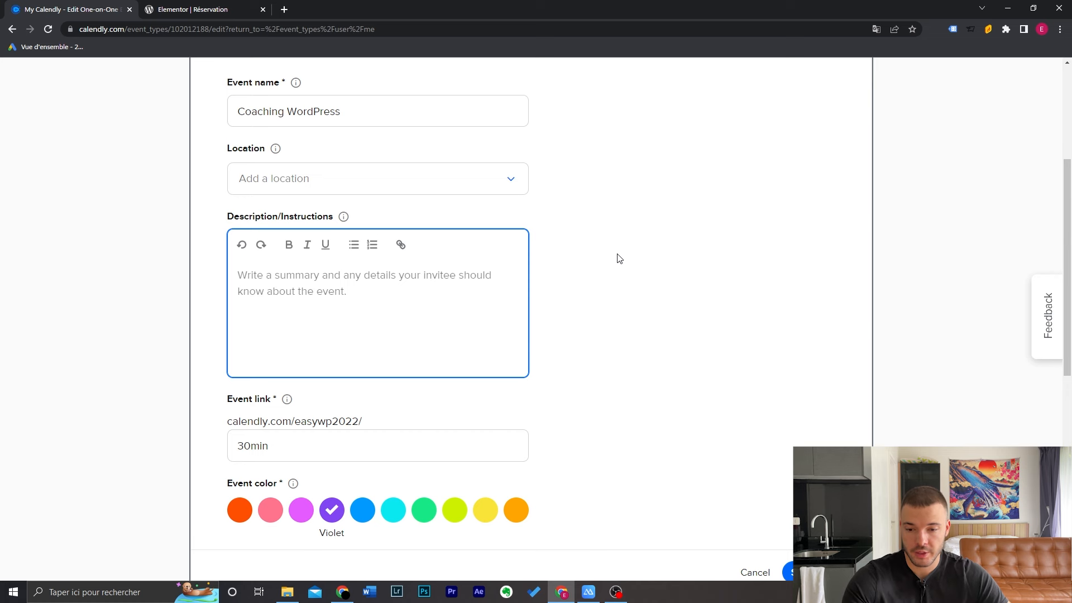
scroll(618, 256, down, 2)
scroll(618, 258, up, 1)
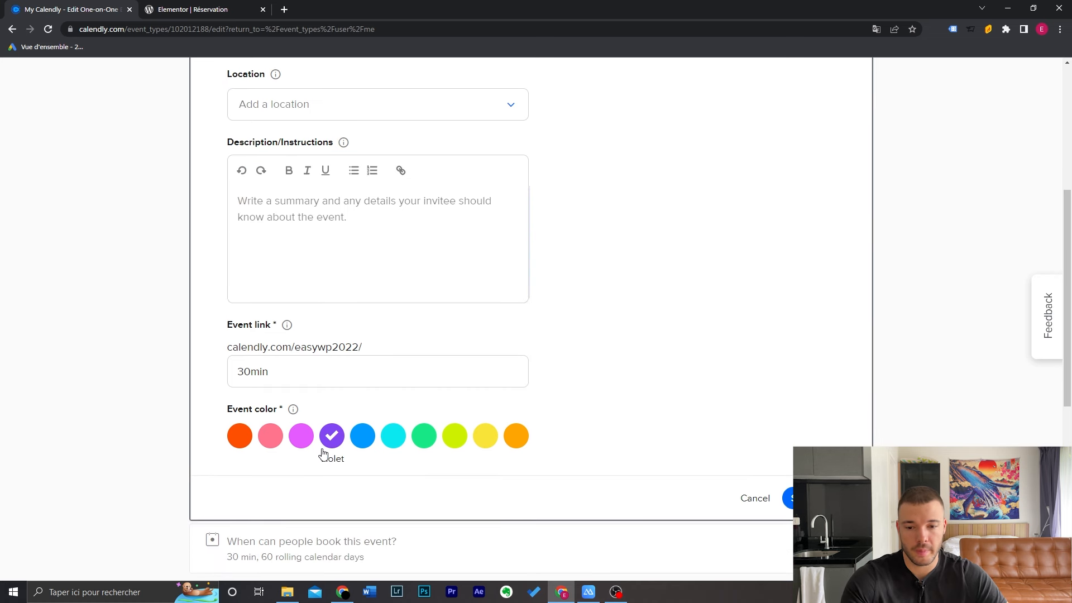
click(363, 439)
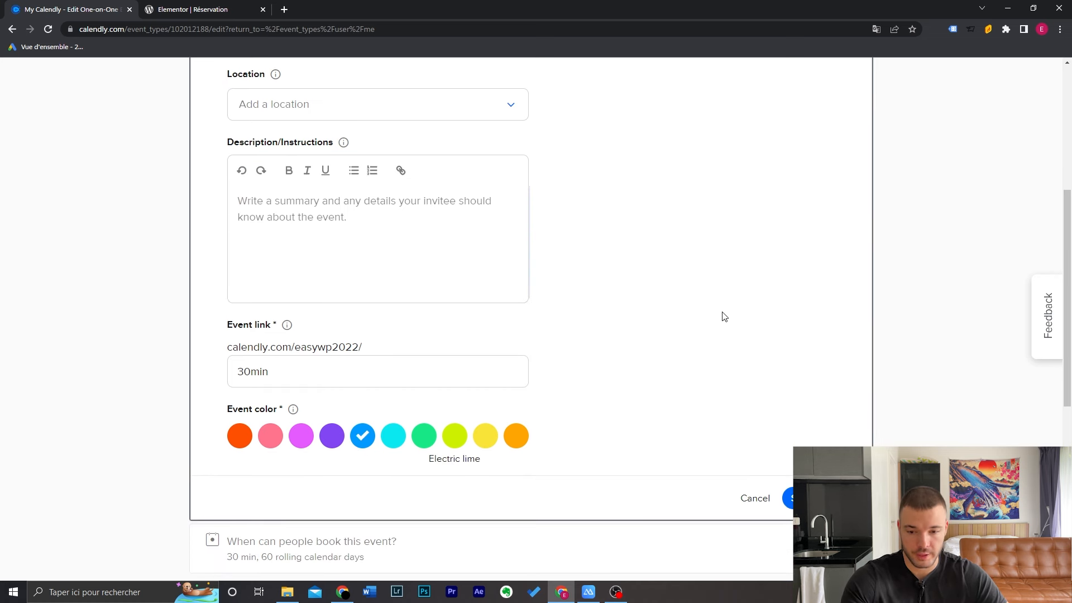
click(816, 498)
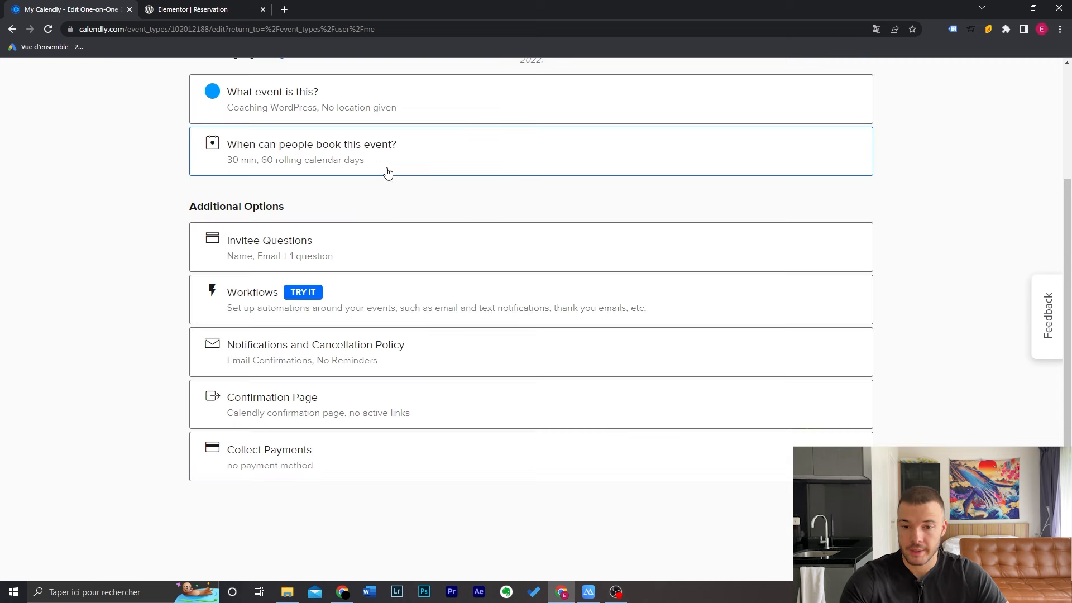
click(390, 162)
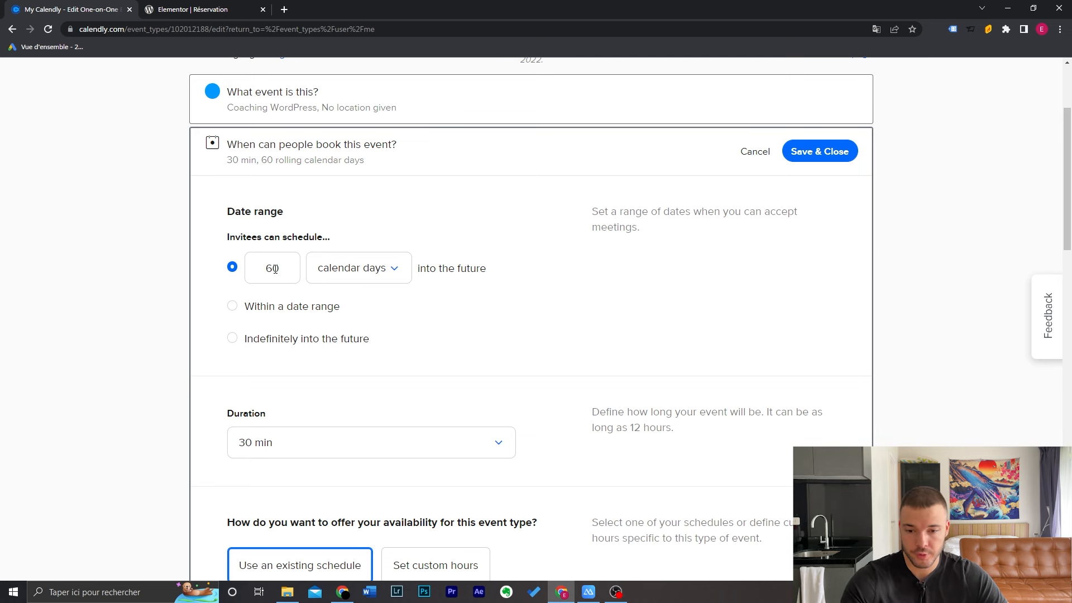
Try the fixed date range and indefinite scheduling options, returning to the rolling calendar days option.
click(232, 306)
click(411, 303)
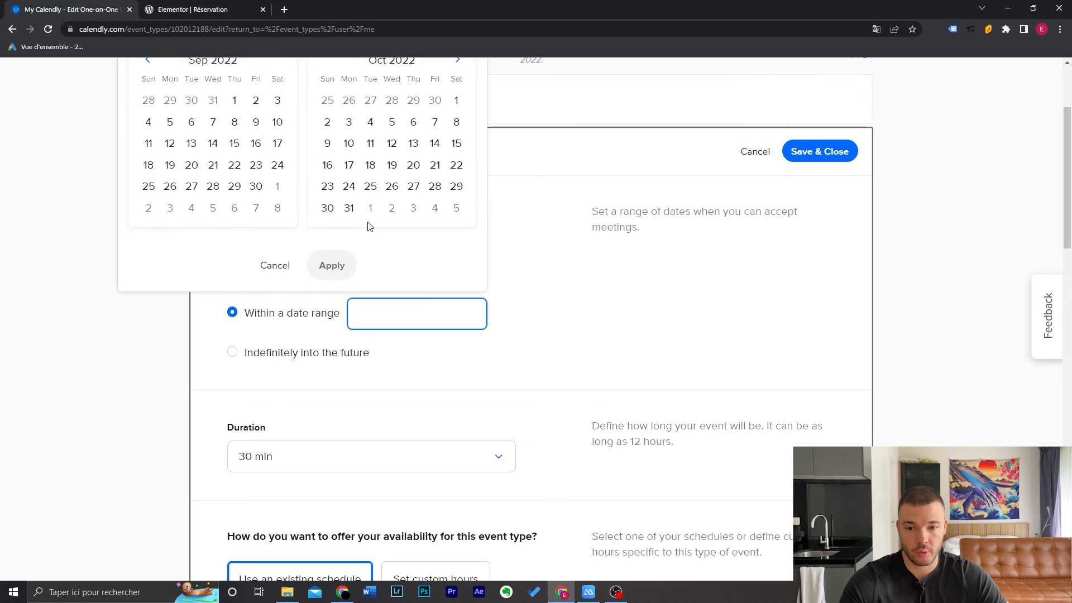
click(233, 353)
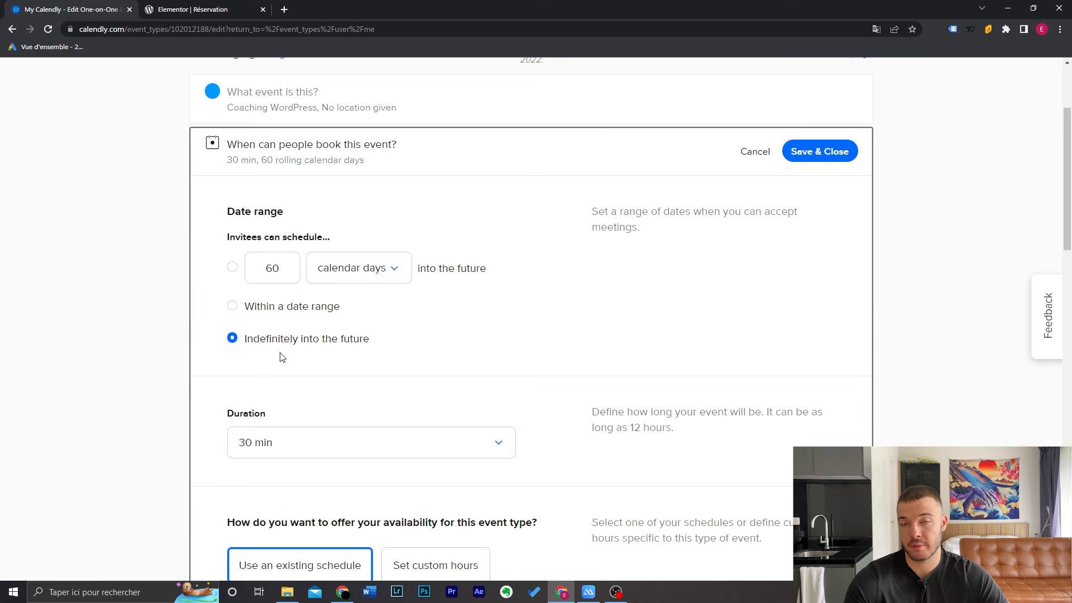
click(232, 267)
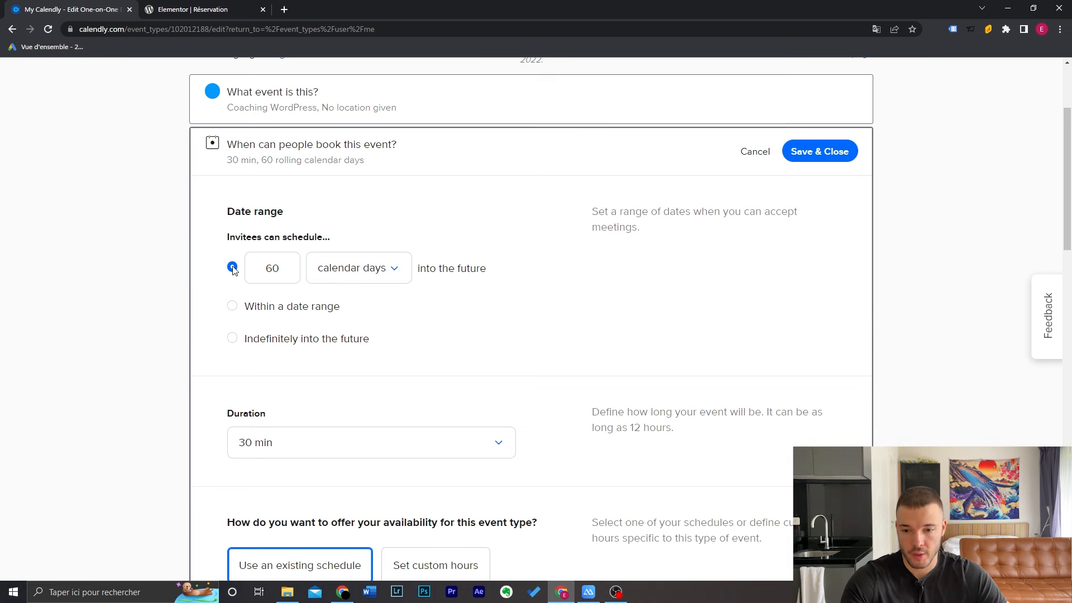
Let invitees schedule up to 30 calendar days into the future.
click(278, 272)
double_click(278, 273)
text(30)
Set a custom event duration of 90 min.
scroll(397, 310, down, 3)
click(402, 302)
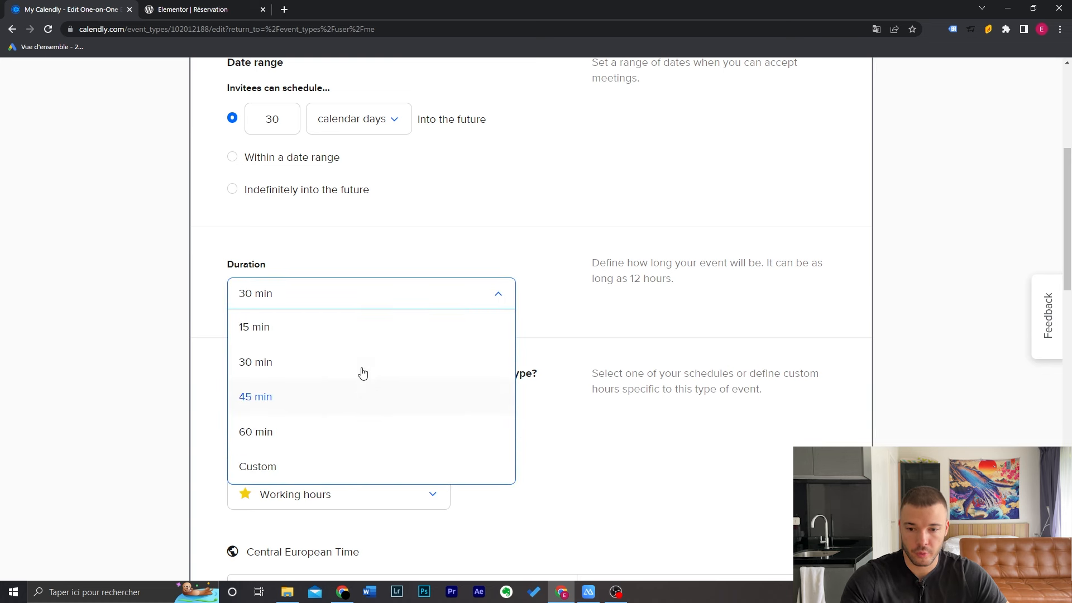
click(356, 473)
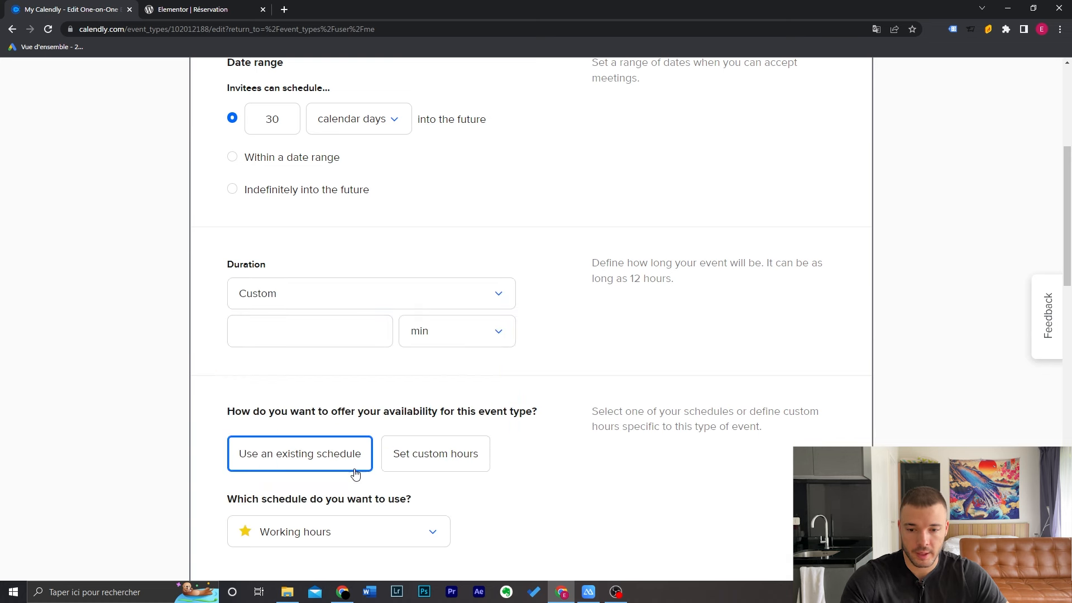
click(370, 331)
text(90)
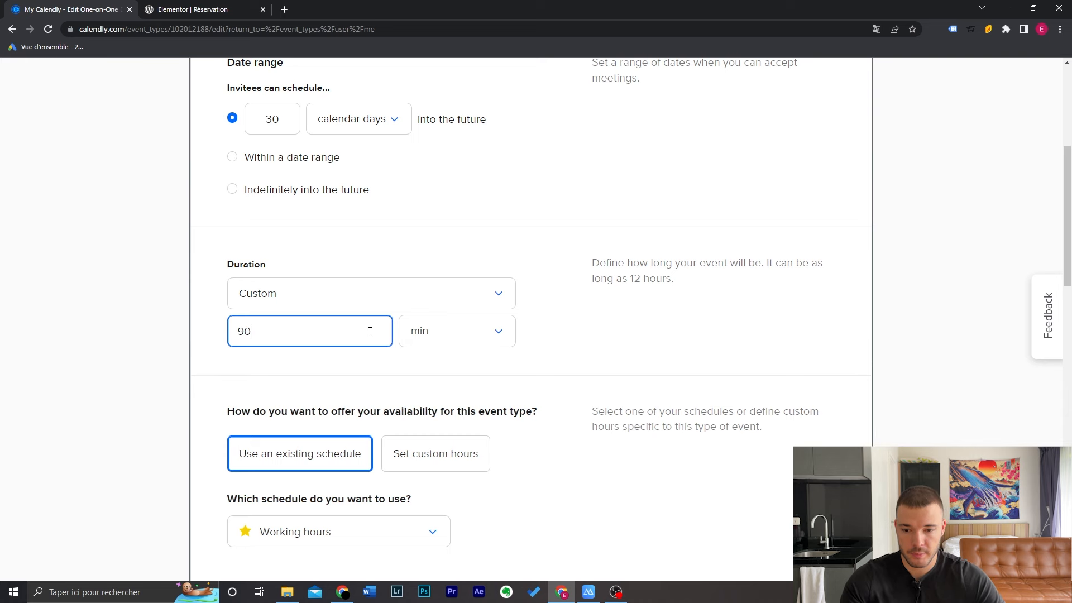
click(620, 340)
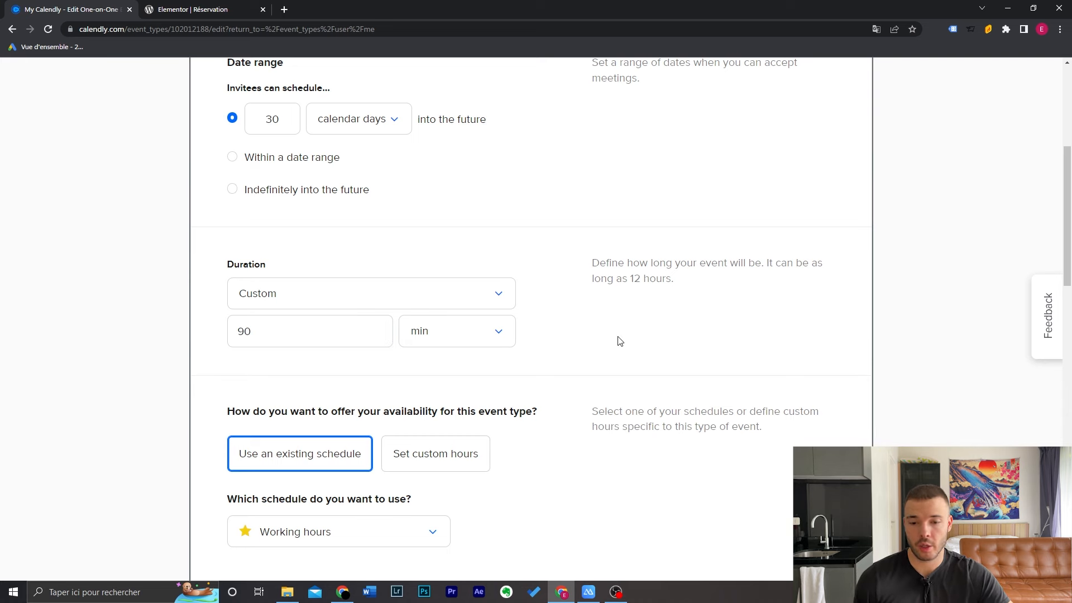
Offer availability for this event type through custom hours instead of an existing schedule.
scroll(618, 335, down, 5)
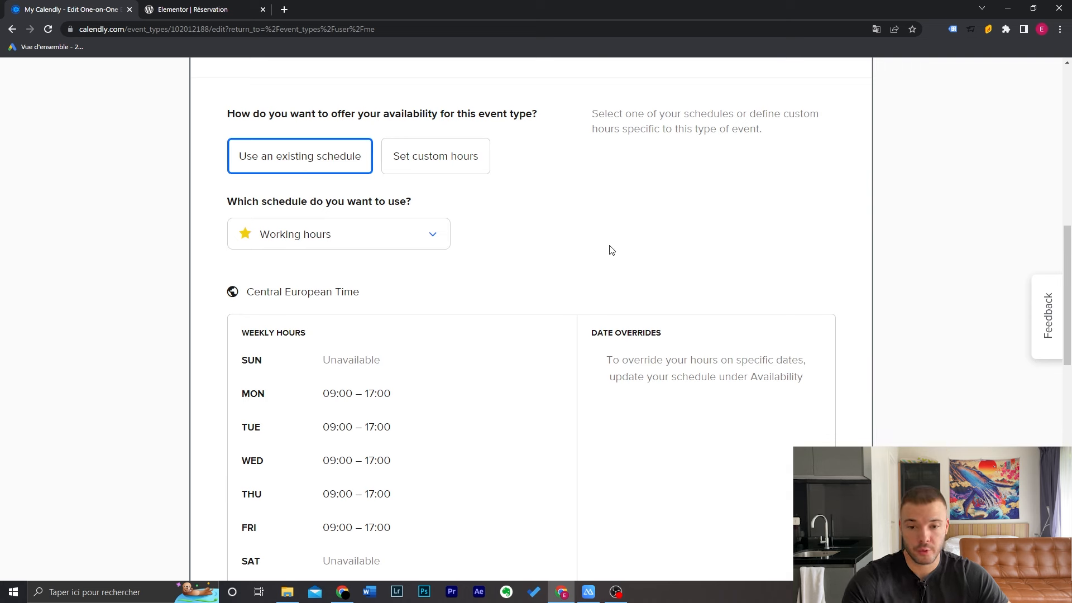
click(381, 246)
click(383, 247)
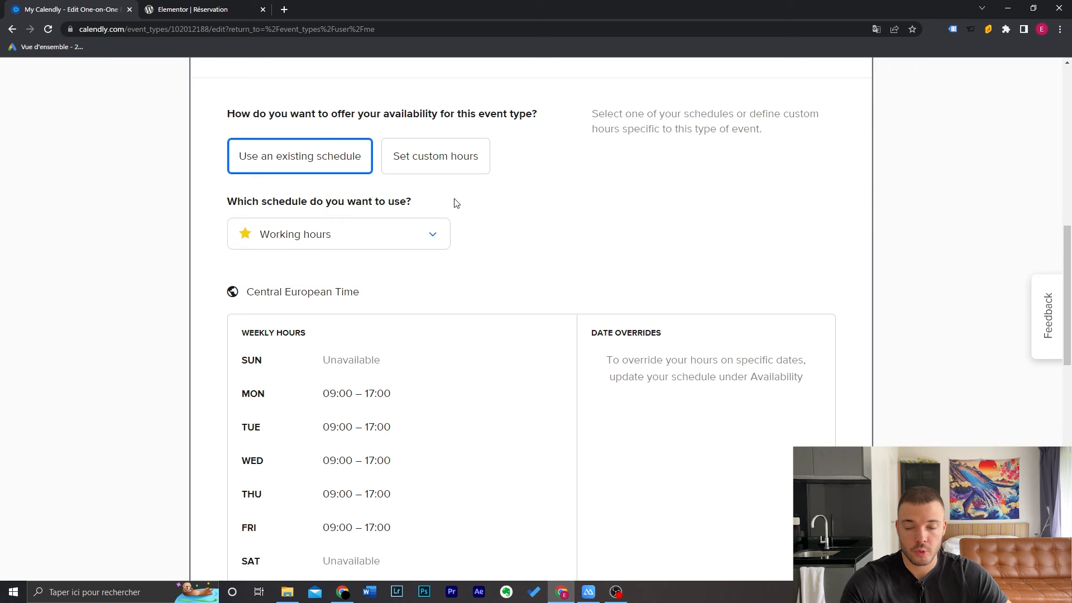
click(460, 160)
scroll(270, 301, down, 3)
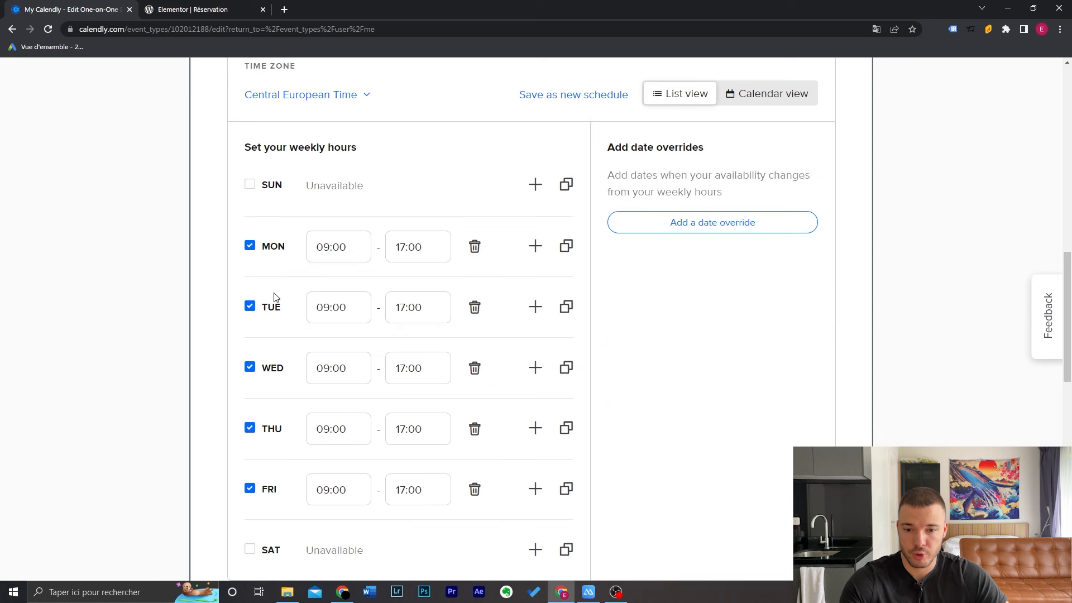
scroll(359, 251, down, 1)
scroll(350, 247, up, 1)
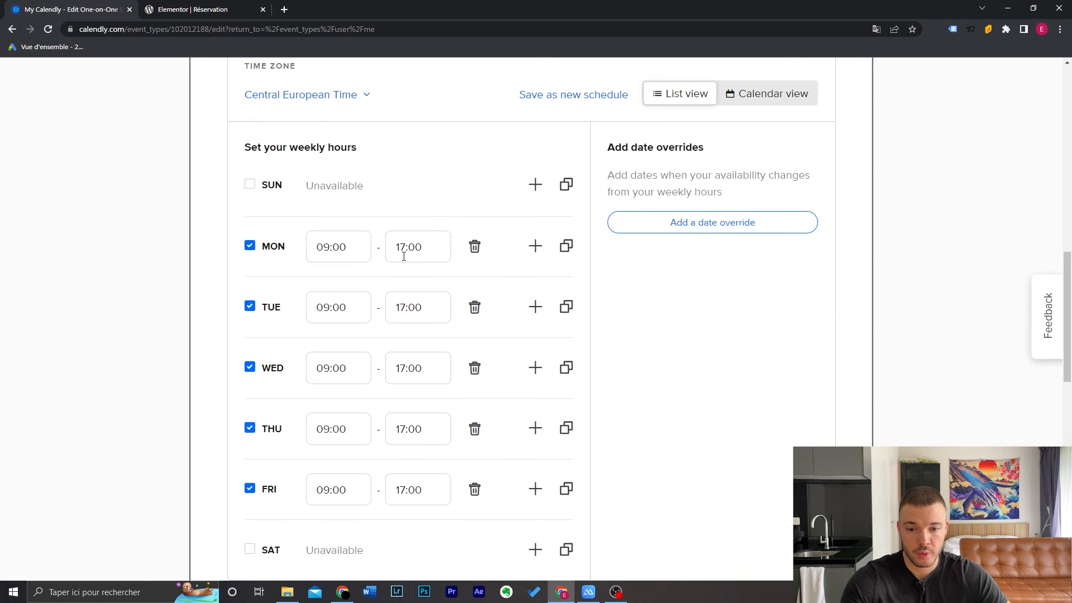
Split Monday's availability into two time slots, 09:00 to 12:00 and 14:00 to 17:00.
click(537, 253)
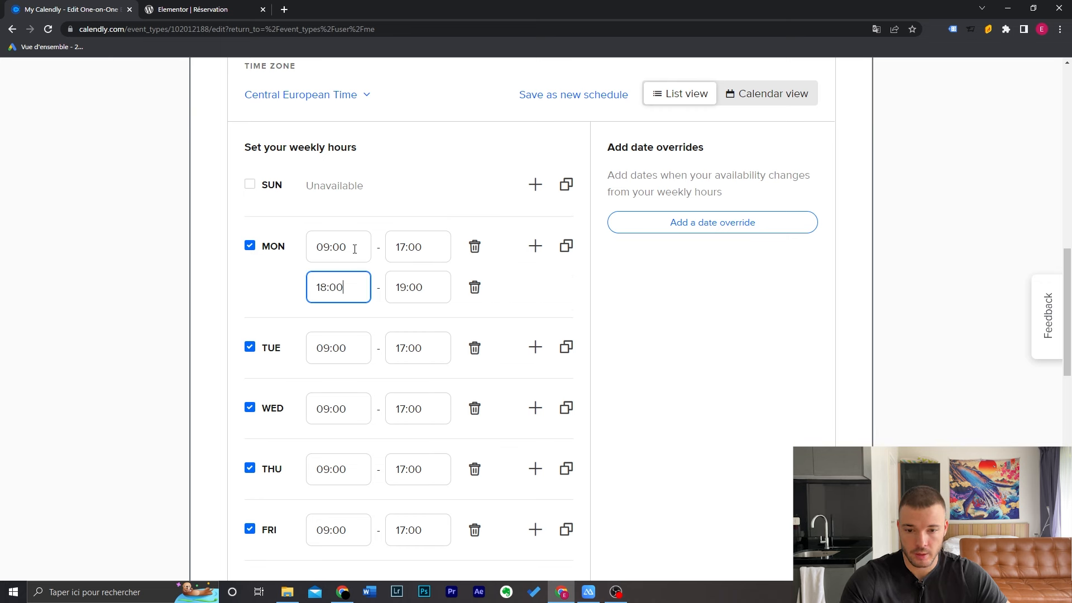
click(409, 246)
scroll(455, 325, up, 7)
scroll(456, 326, up, 3)
click(453, 326)
click(360, 297)
scroll(368, 377, up, 5)
scroll(352, 358, up, 2)
click(355, 335)
click(438, 283)
scroll(433, 355, up, 4)
click(447, 329)
click(540, 298)
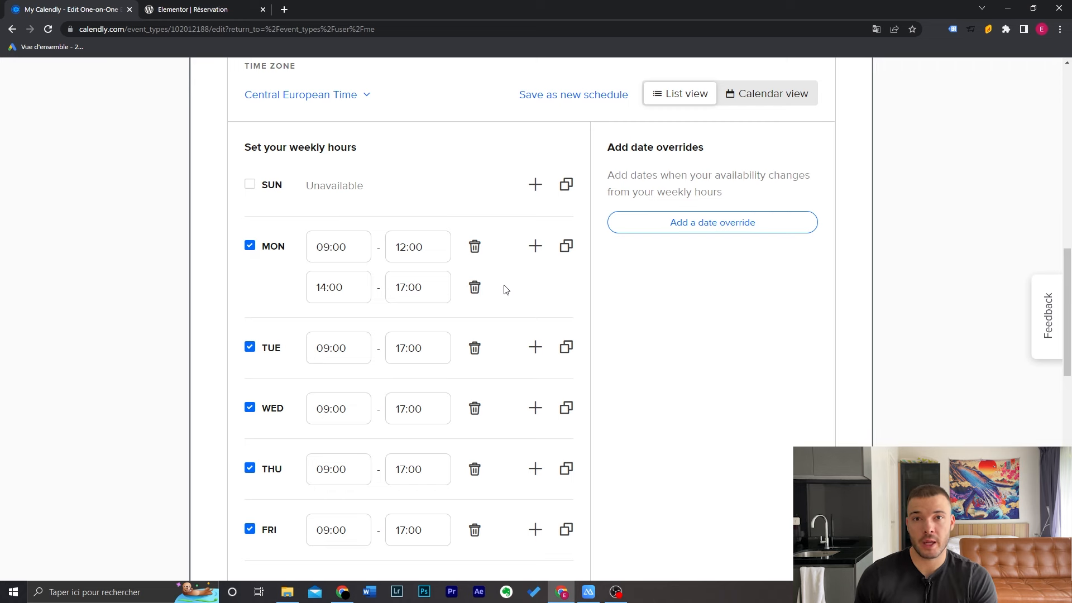
Copy Monday's hours to Tuesday, Wednesday, Thursday and Friday, and check the resulting weekly hours.
click(565, 250)
click(606, 358)
click(607, 385)
click(608, 423)
click(604, 444)
click(610, 495)
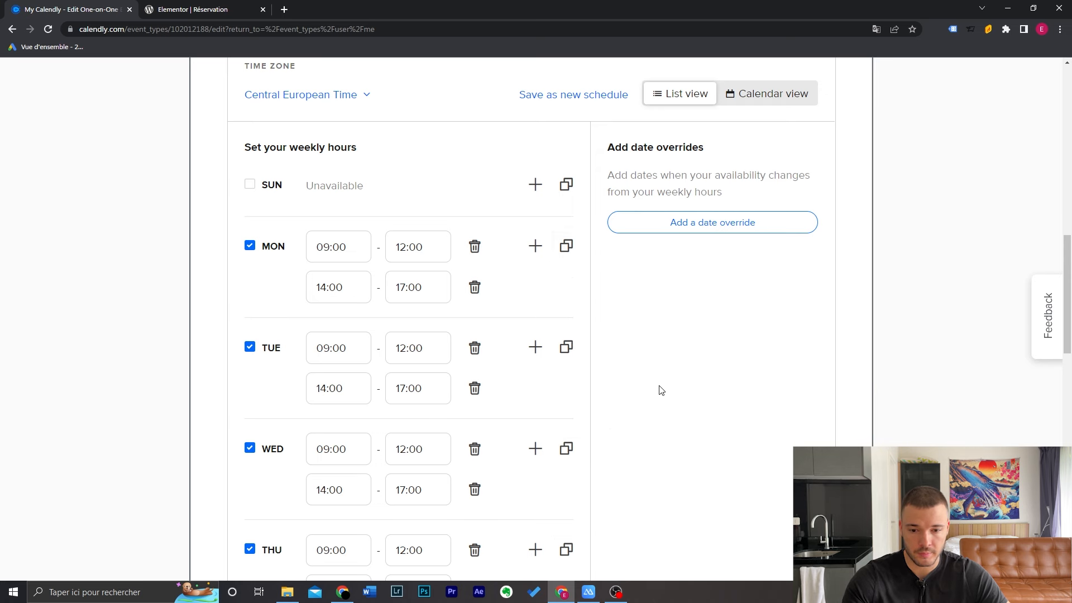
scroll(670, 369, down, 5)
scroll(780, 305, up, 5)
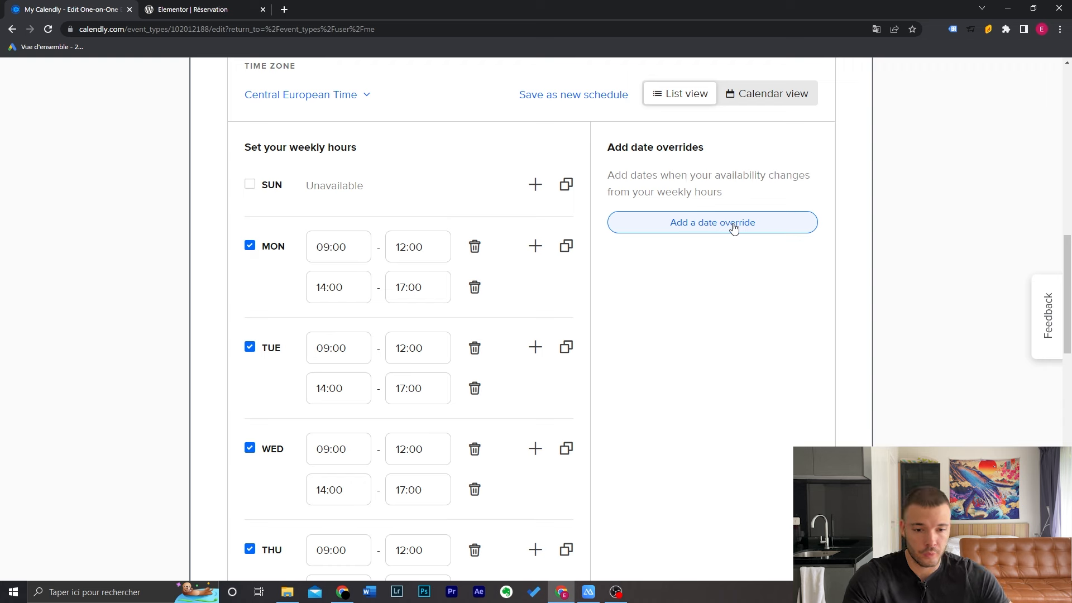
Add a date override that makes 5 October 2022 unavailable.
click(782, 222)
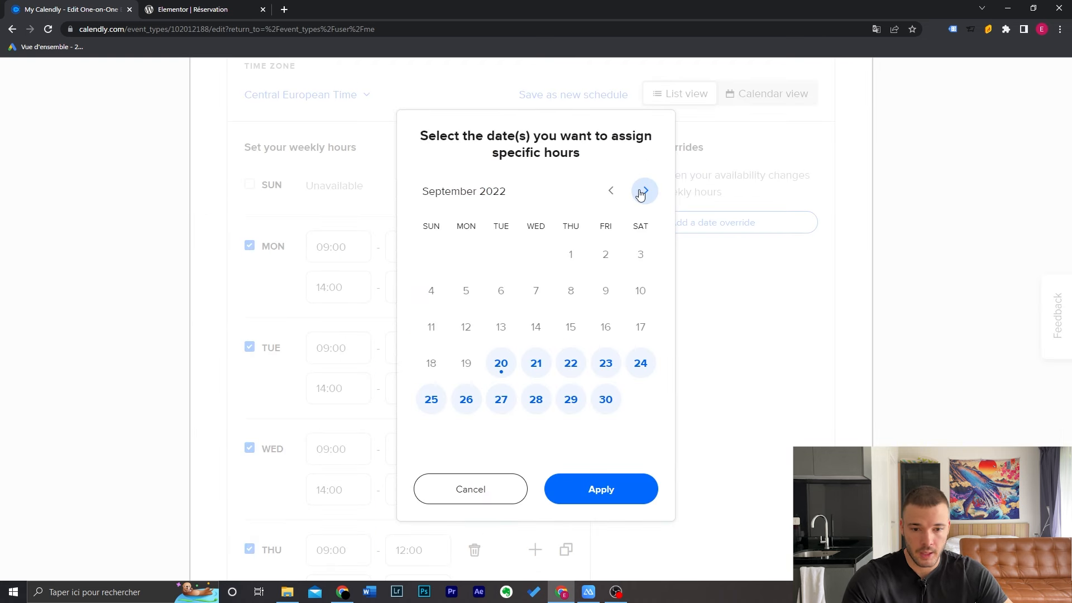
click(643, 192)
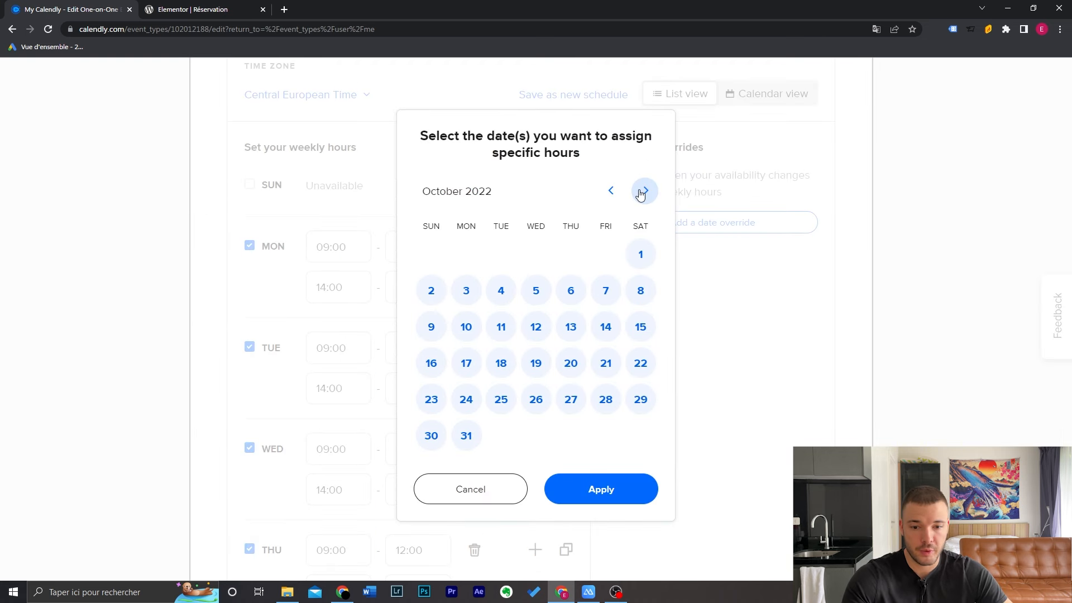
click(536, 292)
click(582, 431)
click(583, 432)
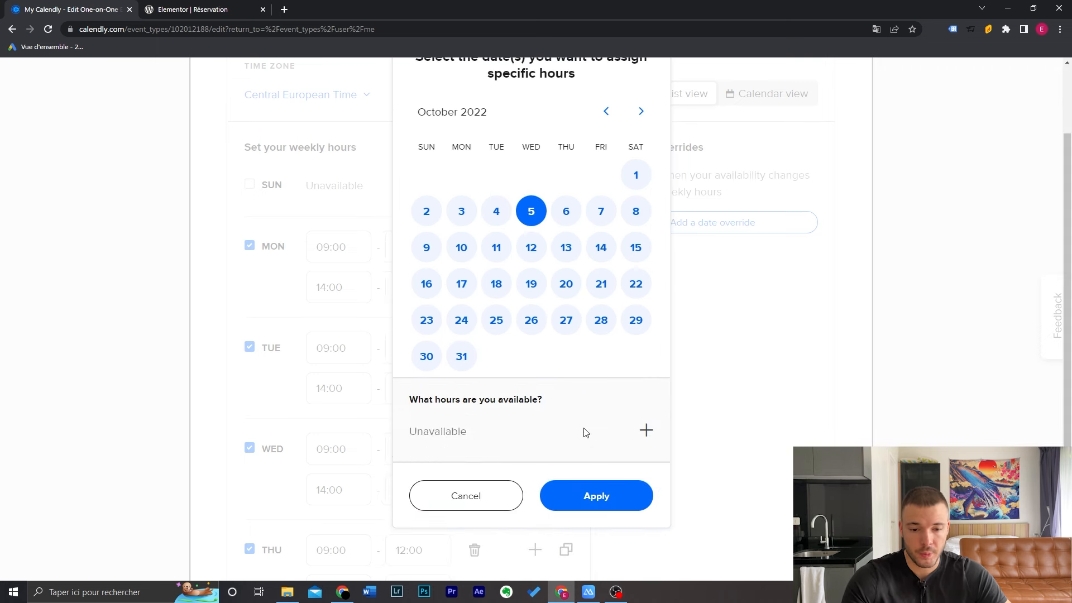
click(604, 497)
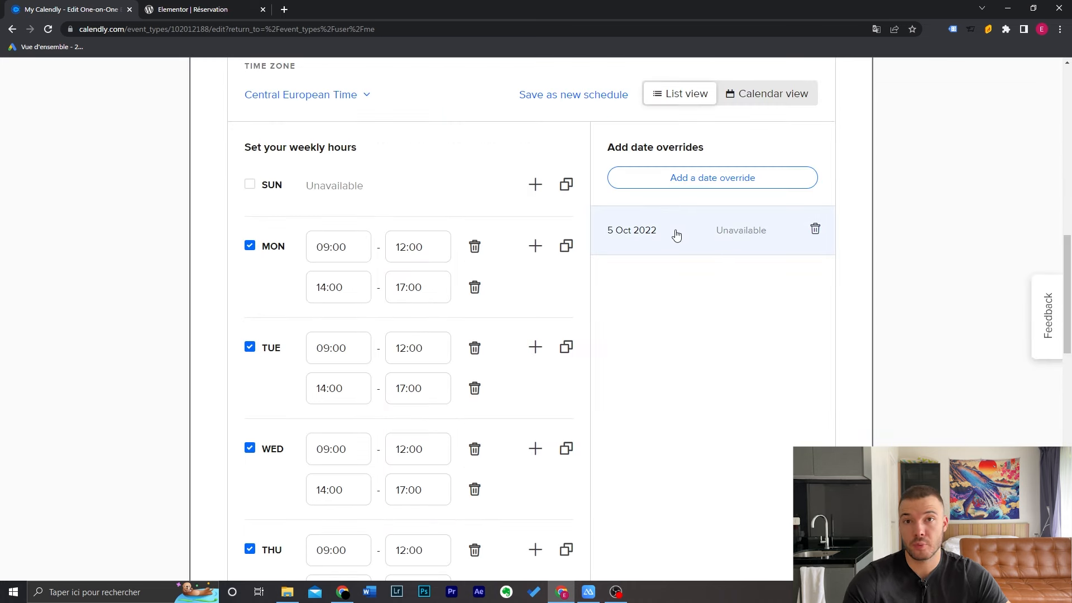
Try adding buffer time after the event, view the available durations, and turn the buffer off again.
scroll(676, 235, down, 10)
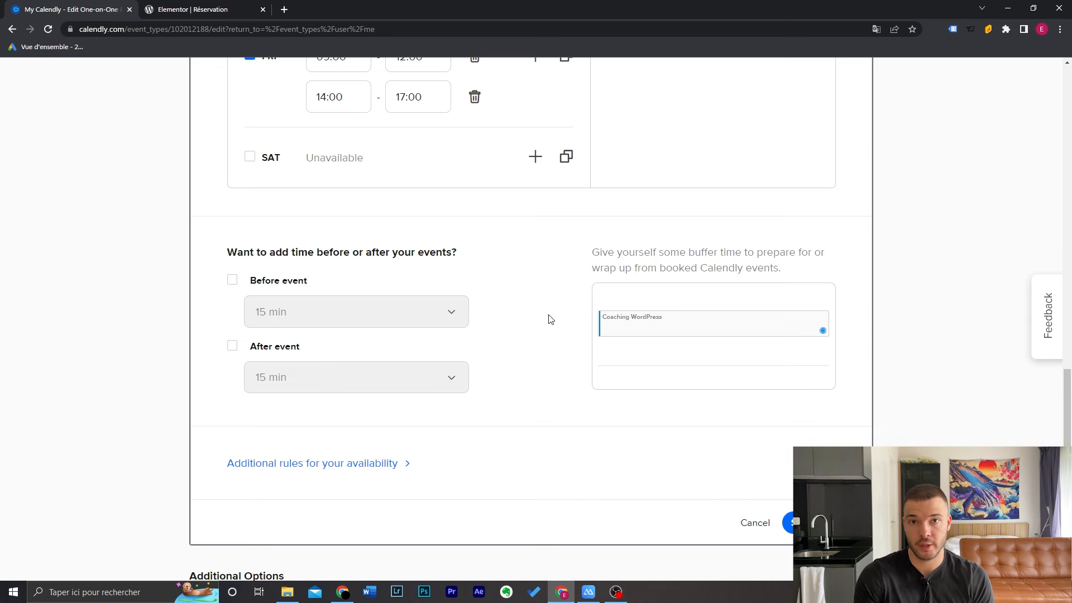
click(233, 348)
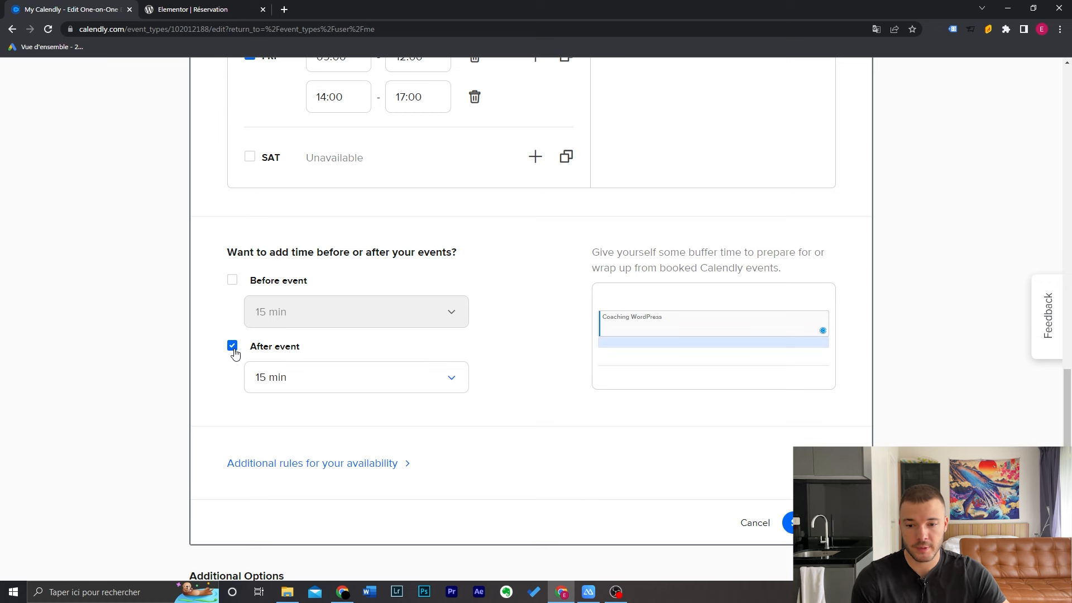
click(306, 385)
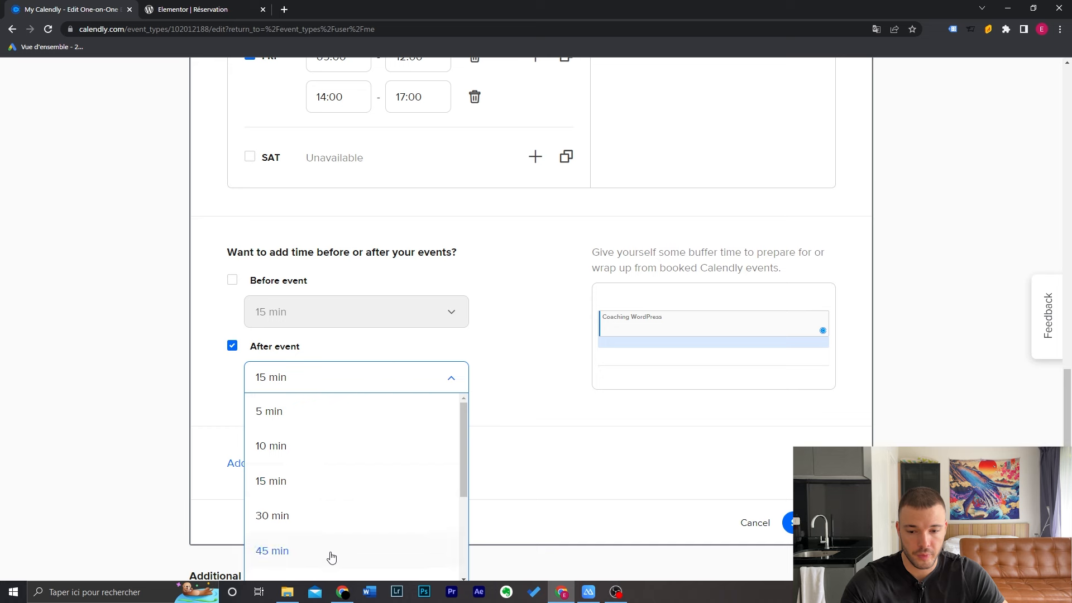
click(233, 347)
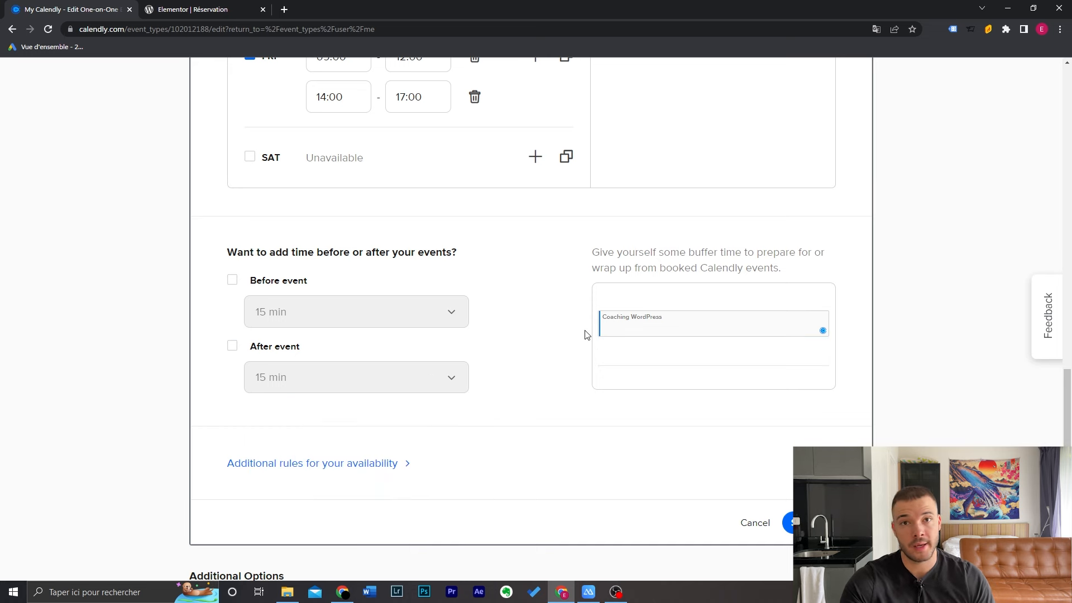
Expand the additional rules for availability and look through the start time increment choices.
scroll(586, 335, down, 4)
click(397, 242)
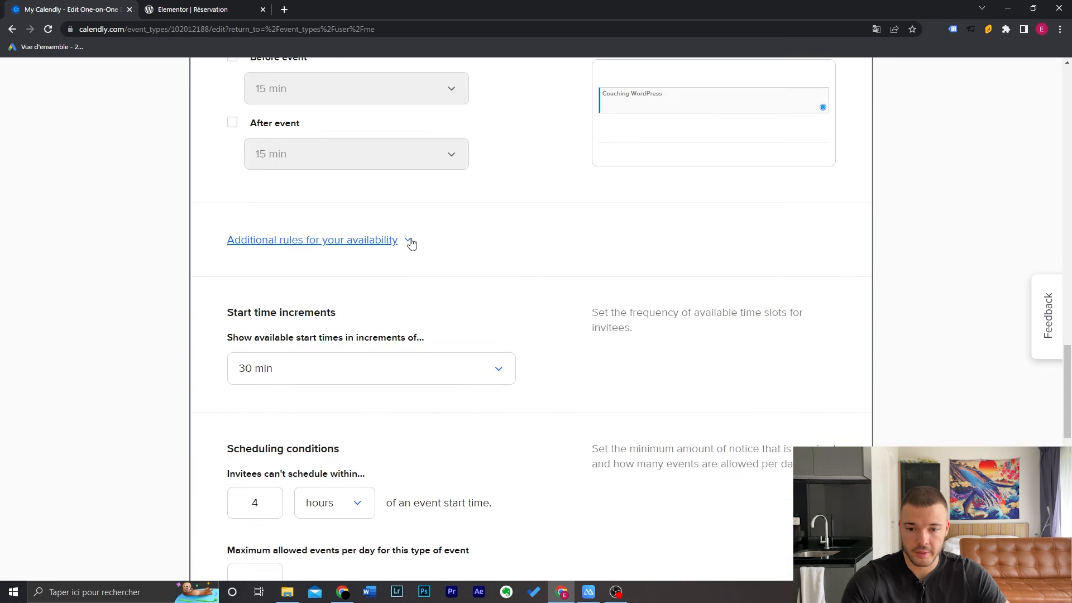
scroll(662, 281, down, 3)
click(493, 220)
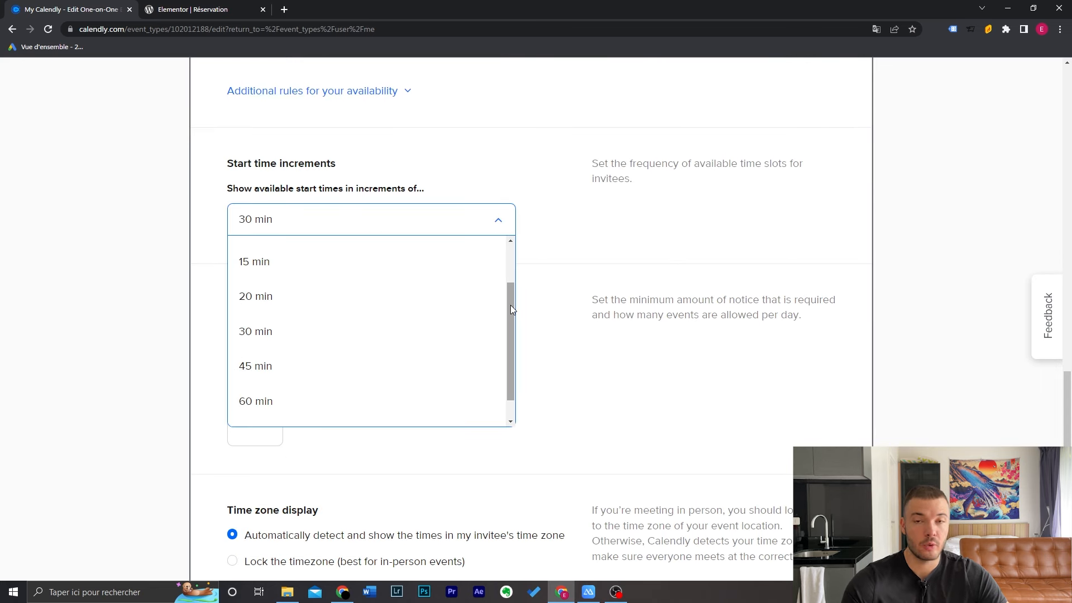
click(552, 304)
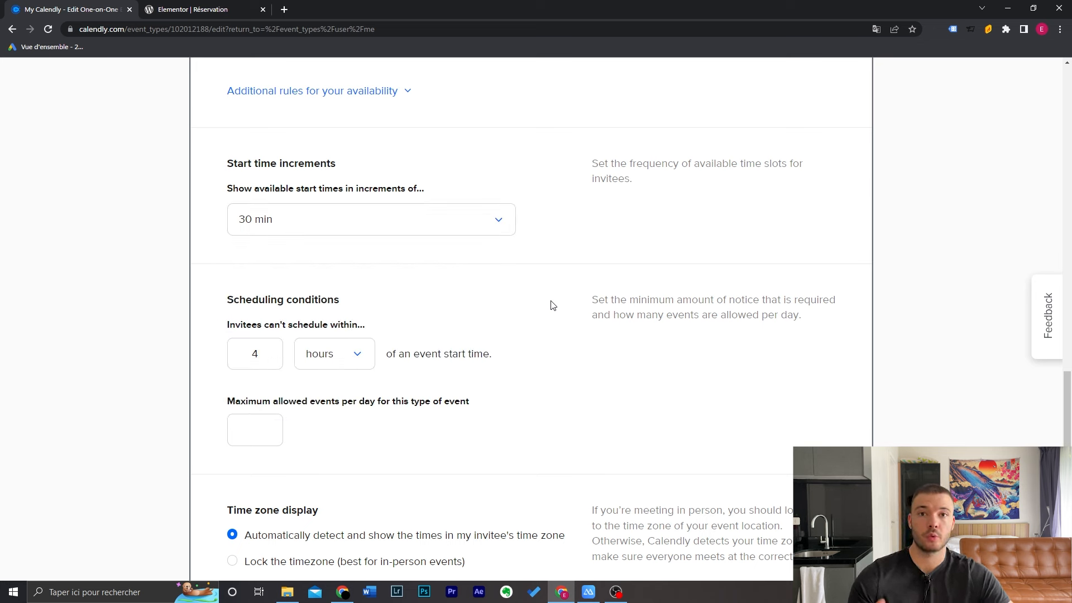
Try start time increments of 5 min, then restore them to 30 min.
click(498, 222)
drag(511, 298, 515, 240)
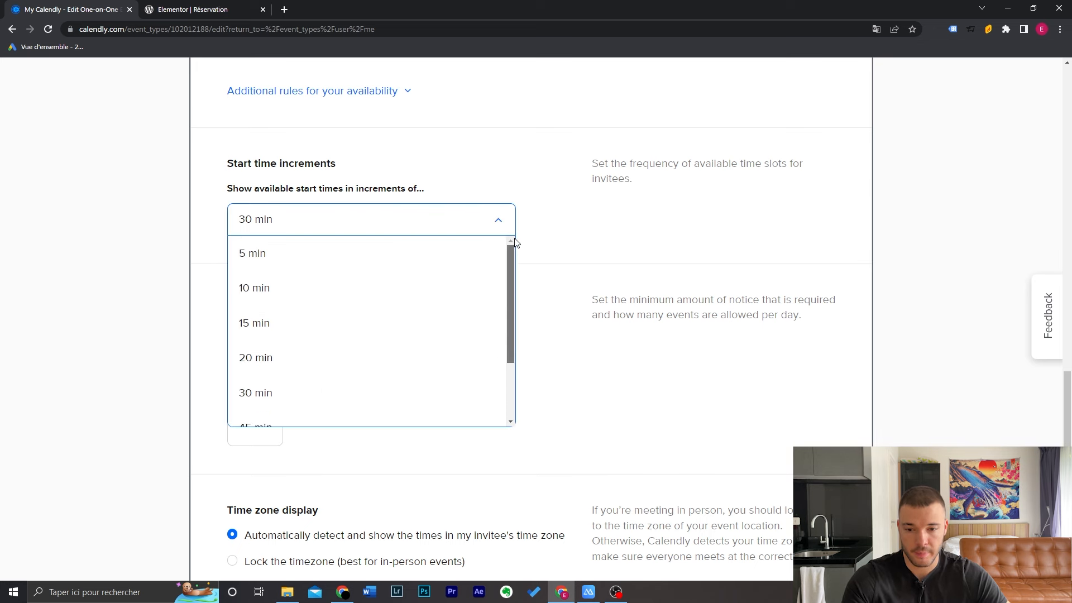
click(433, 261)
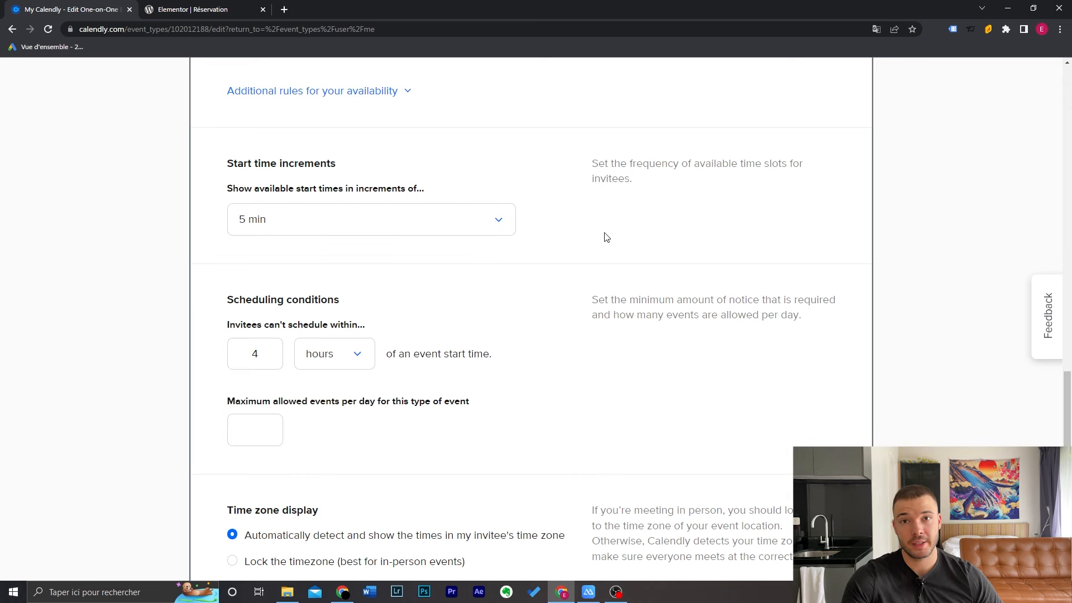
click(414, 226)
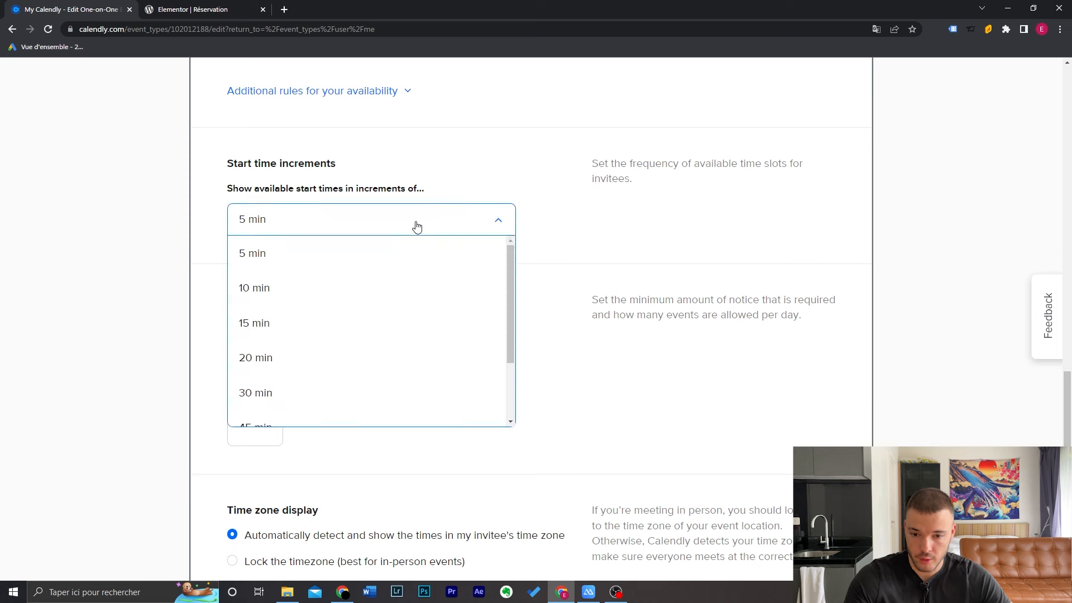
click(404, 401)
Prevent invitees from scheduling within 2 days of an event start time, and save the booking availability settings.
scroll(408, 397, down, 3)
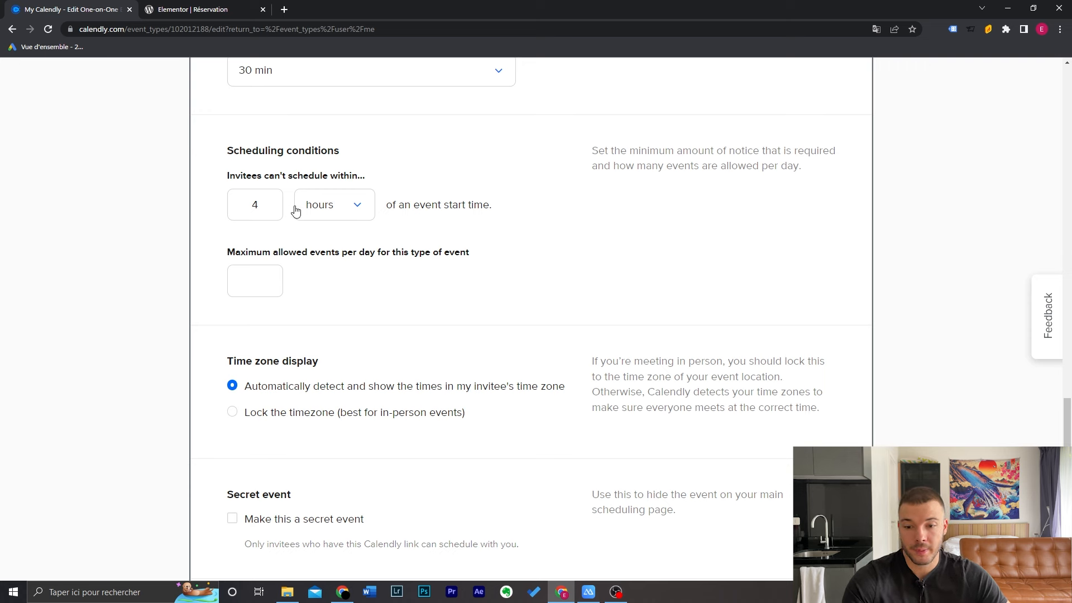
click(320, 201)
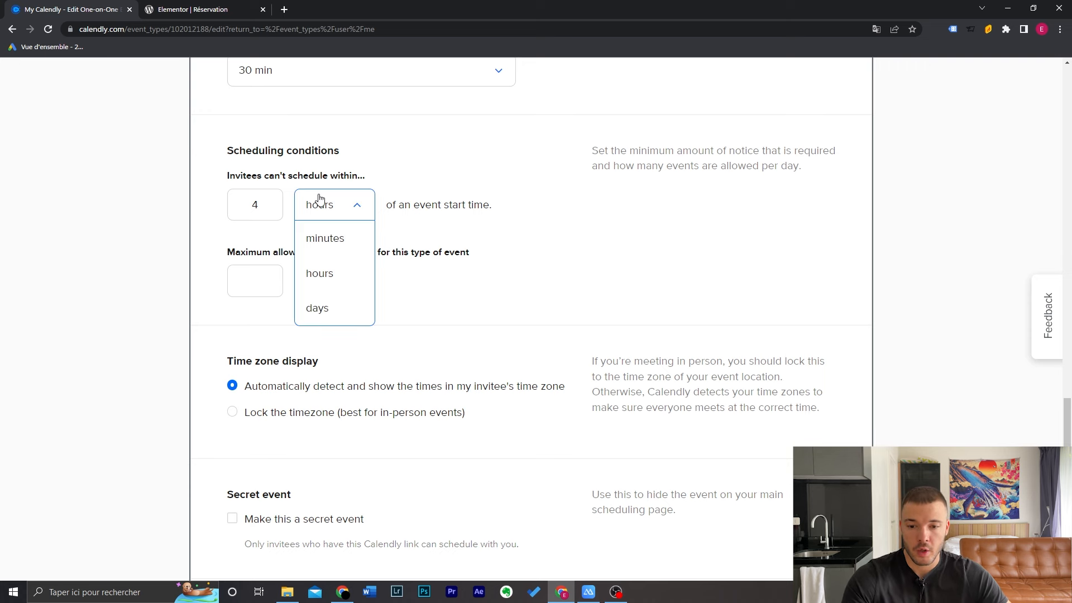
click(319, 309)
double_click(238, 210)
text(2)
click(389, 250)
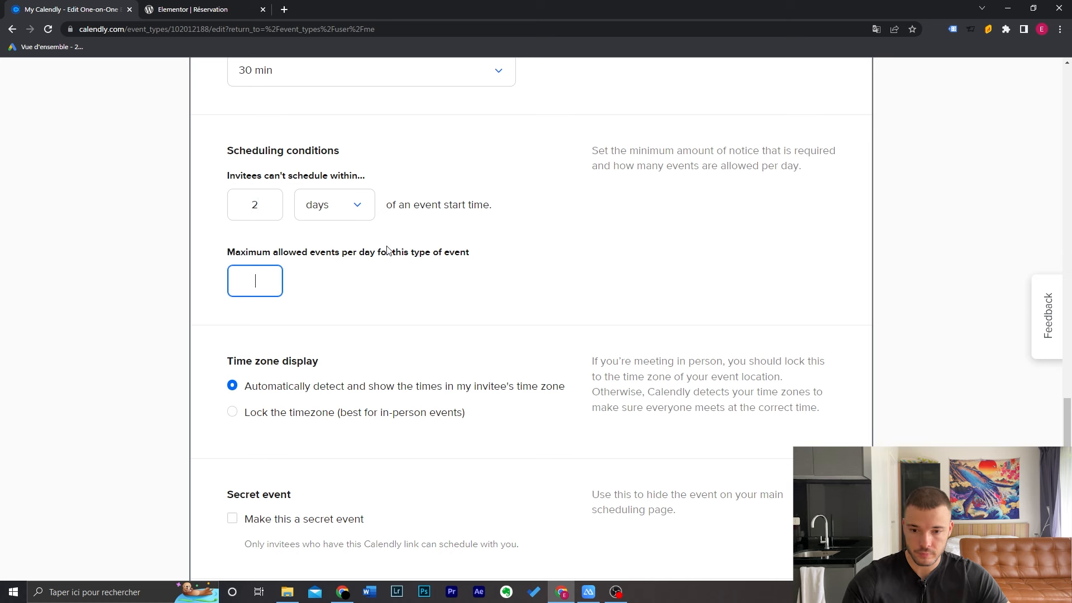
click(575, 231)
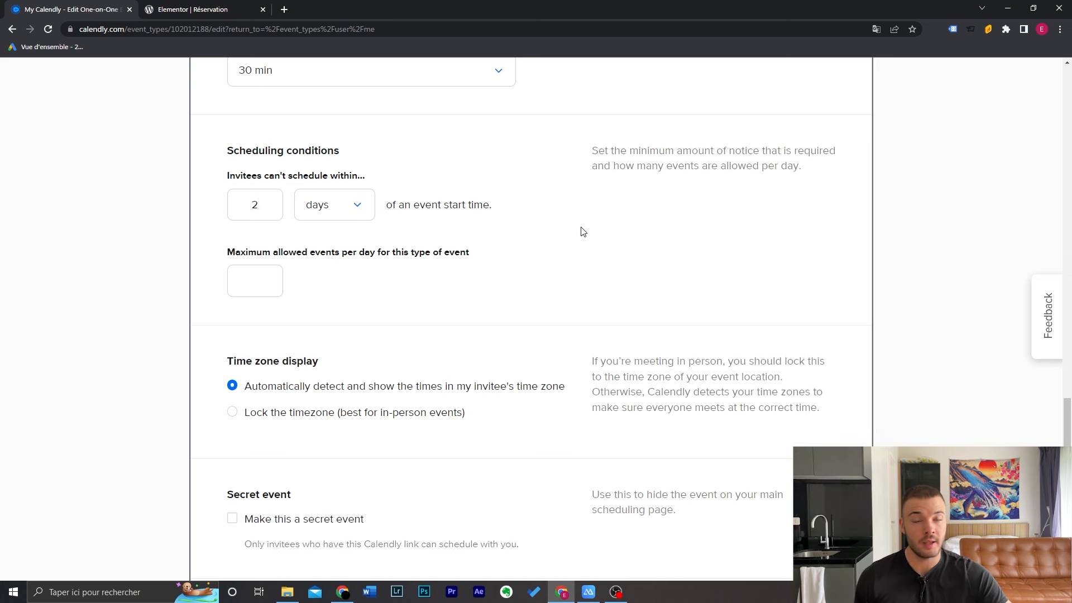
scroll(580, 231, down, 3)
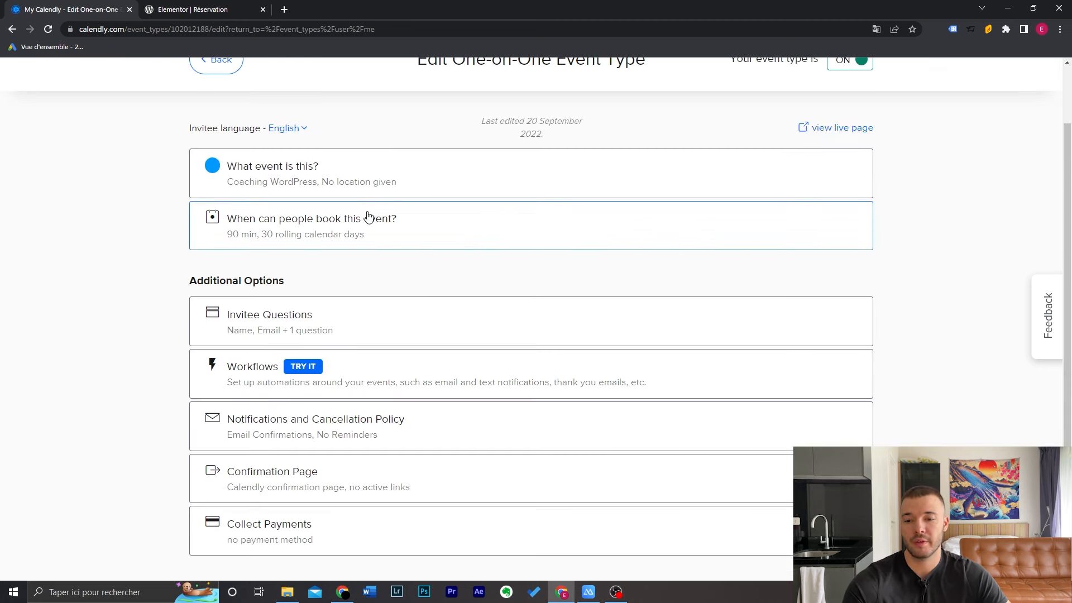
Add the one-line invitee question "Quel est l'url de votre site ?", place it above the existing question, and save the invitee questions.
scroll(370, 218, down, 1)
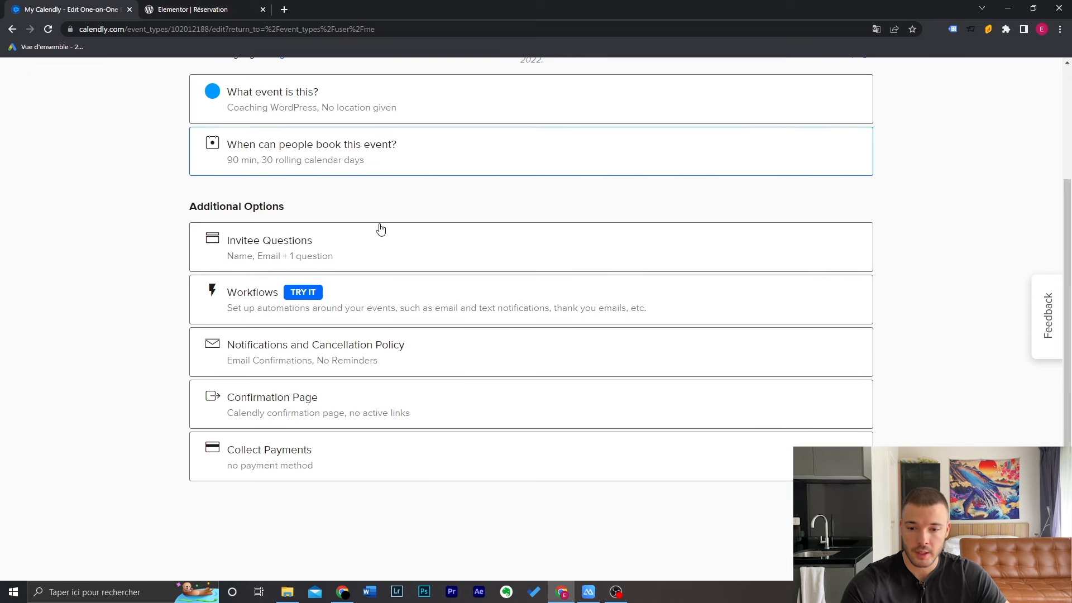
click(351, 251)
scroll(641, 306, down, 2)
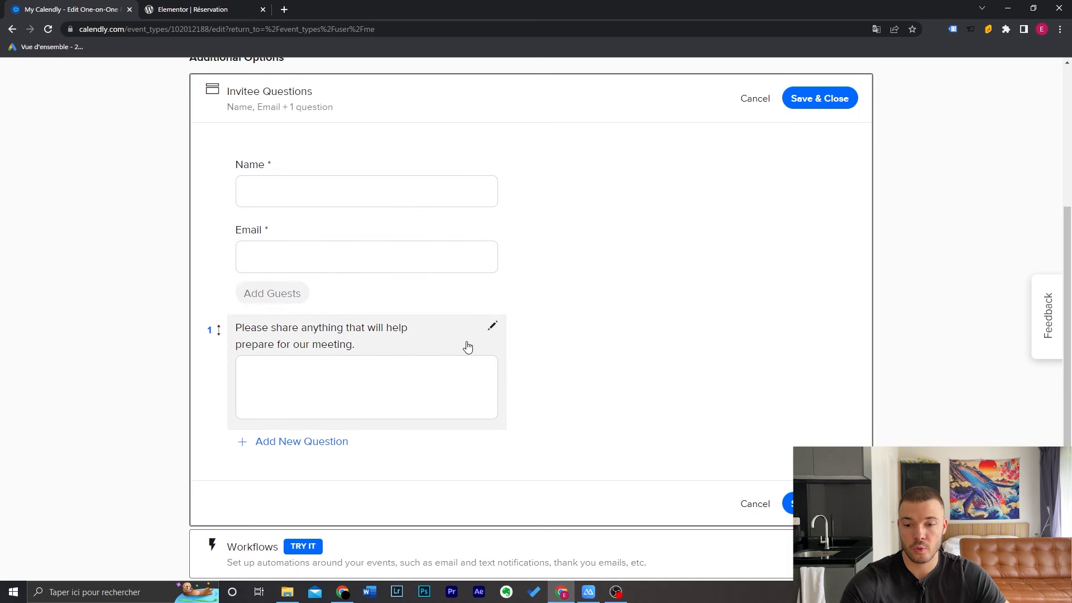
click(320, 442)
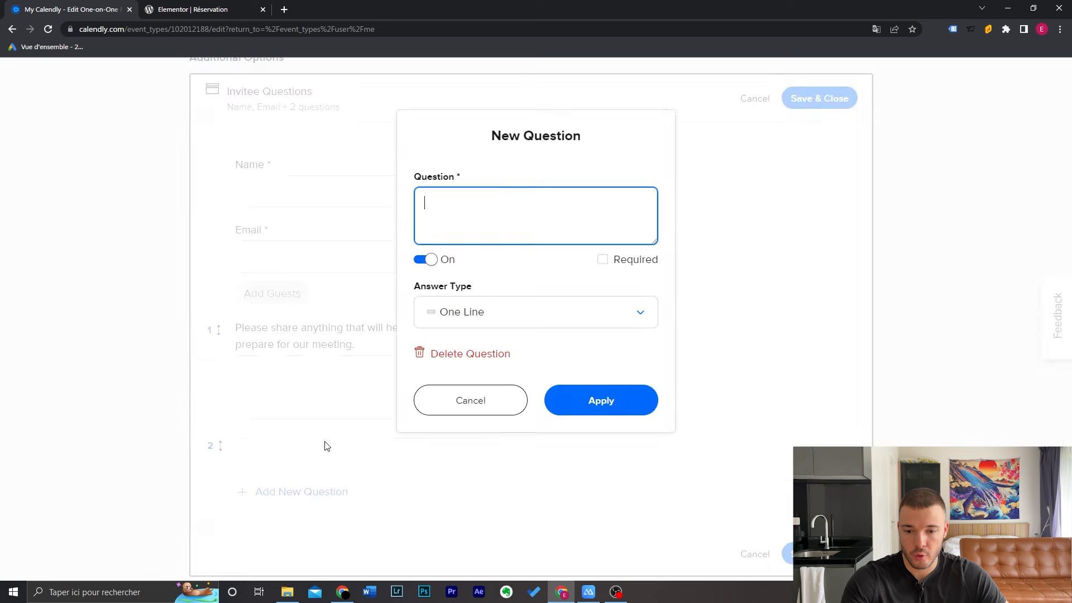
click(542, 320)
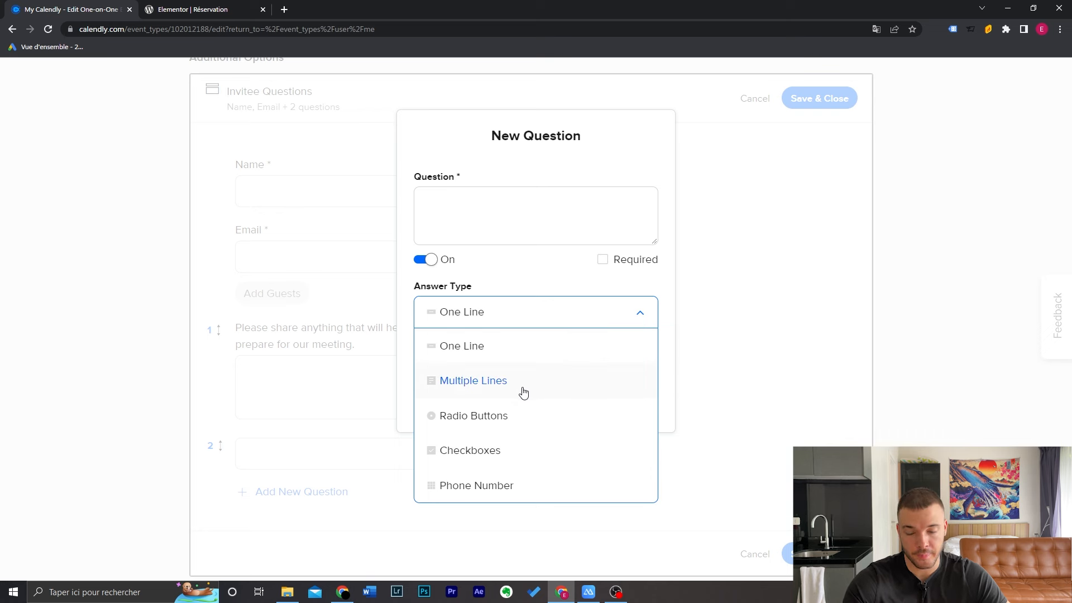
click(554, 221)
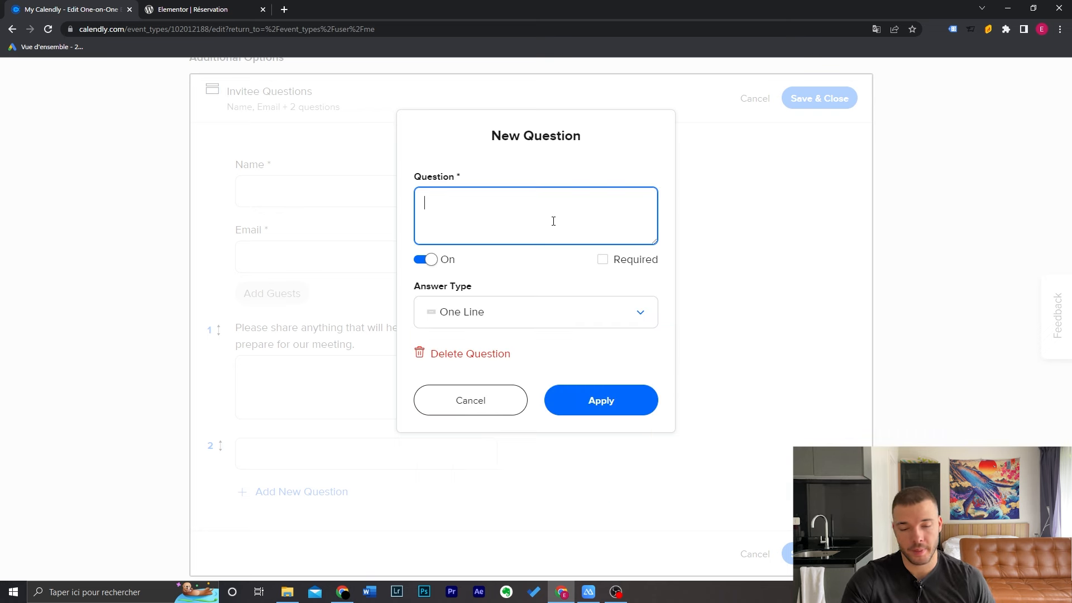
text(Quel est l')
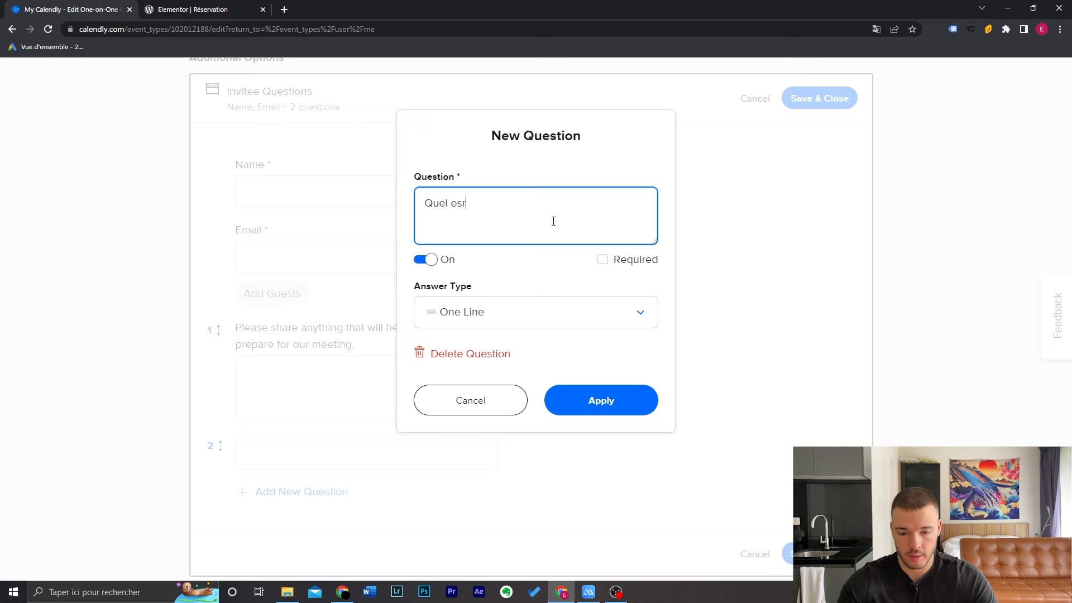
text(url de votre site ?)
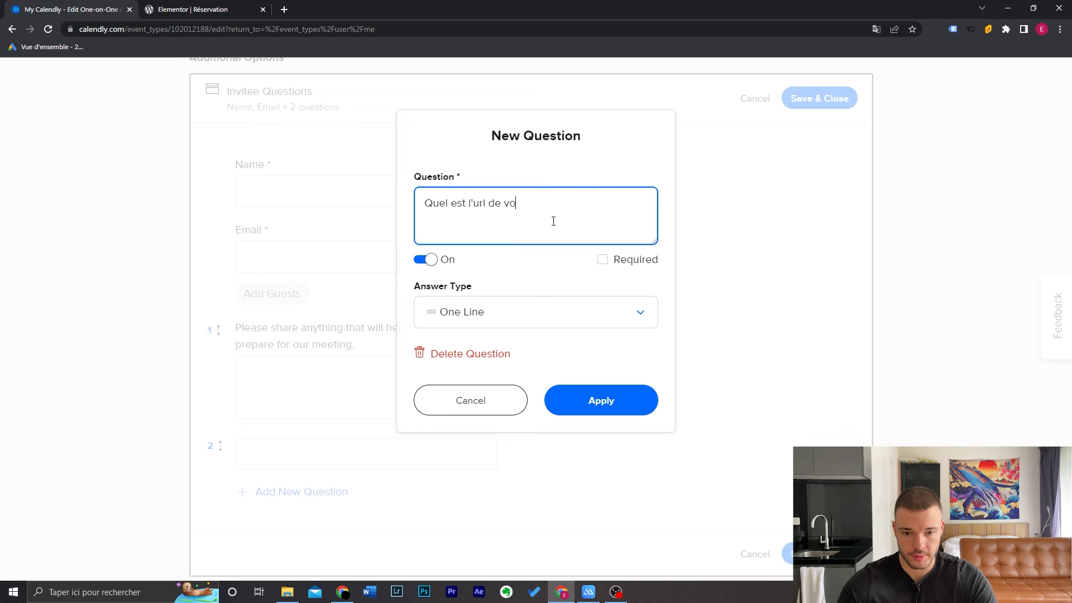
click(613, 407)
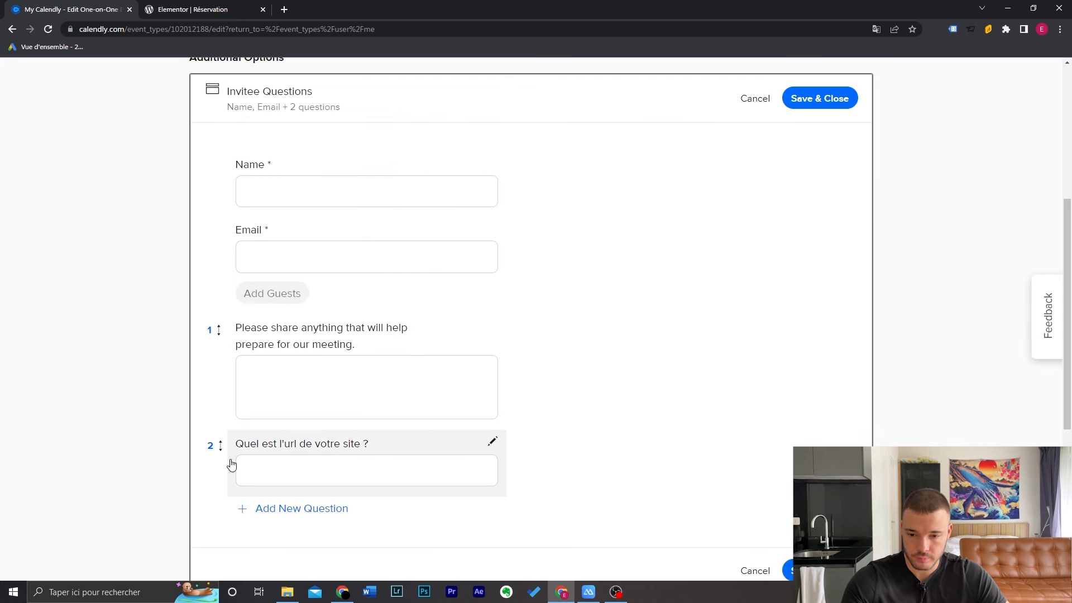
drag(217, 447, 215, 330)
scroll(622, 334, down, 1)
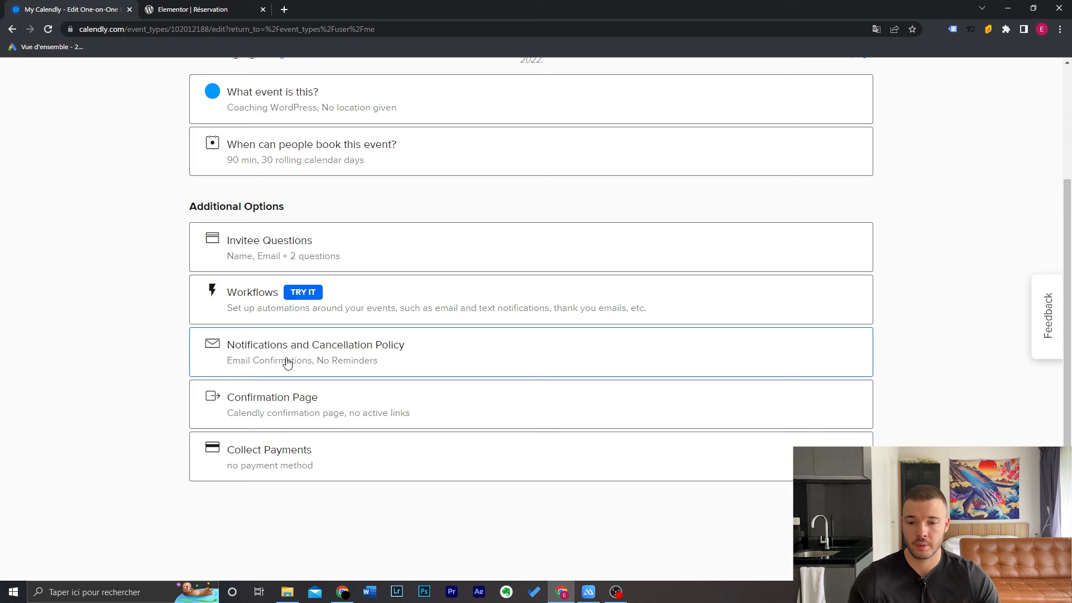
Try redirecting invitees to an external site on confirmation, then restore the Calendly confirmation page and save.
click(296, 407)
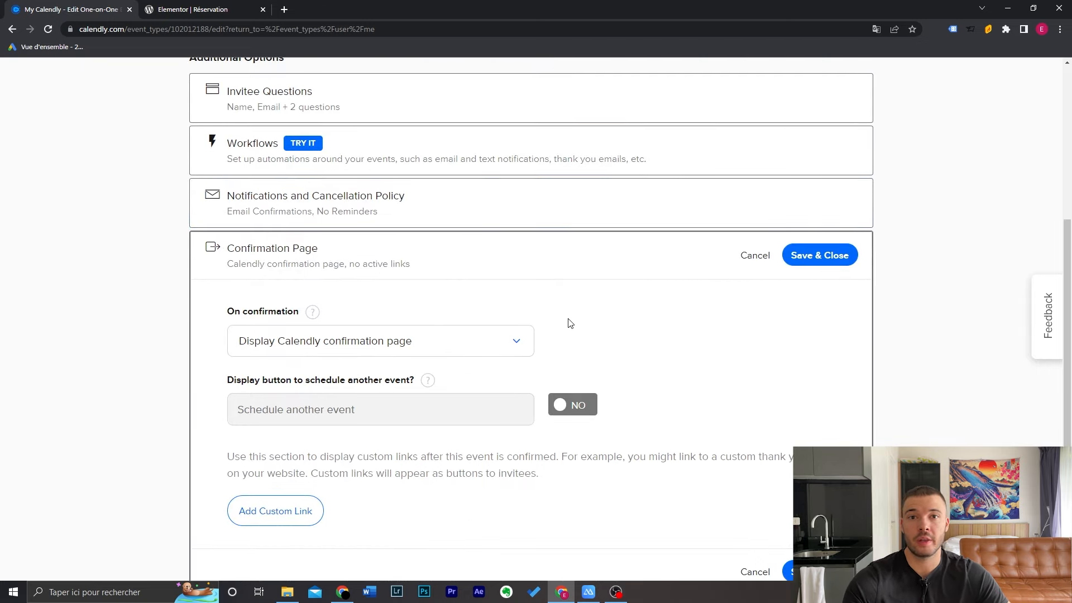
click(511, 351)
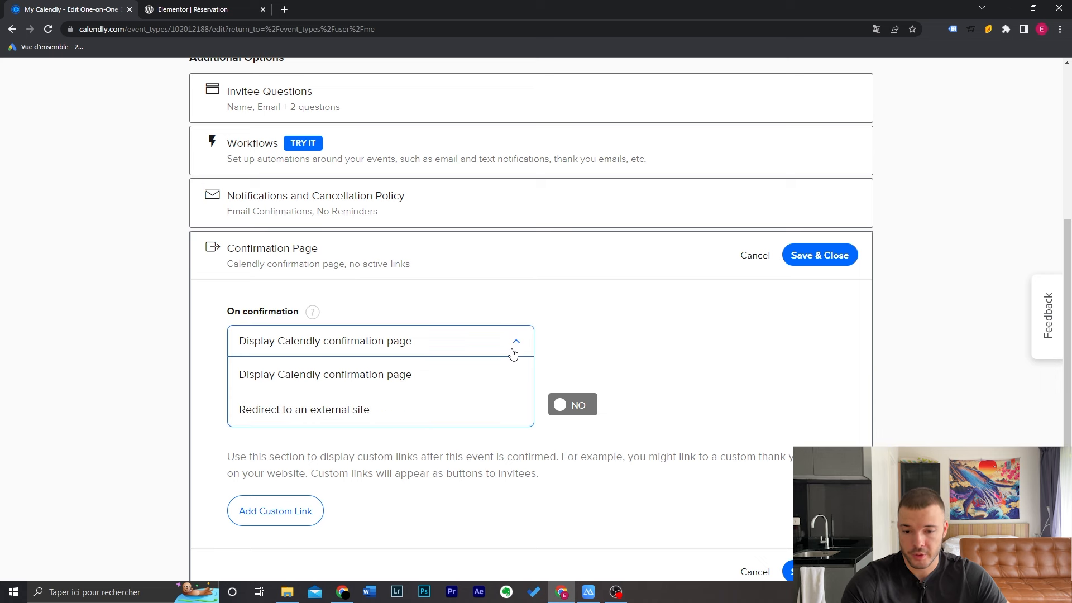
click(393, 410)
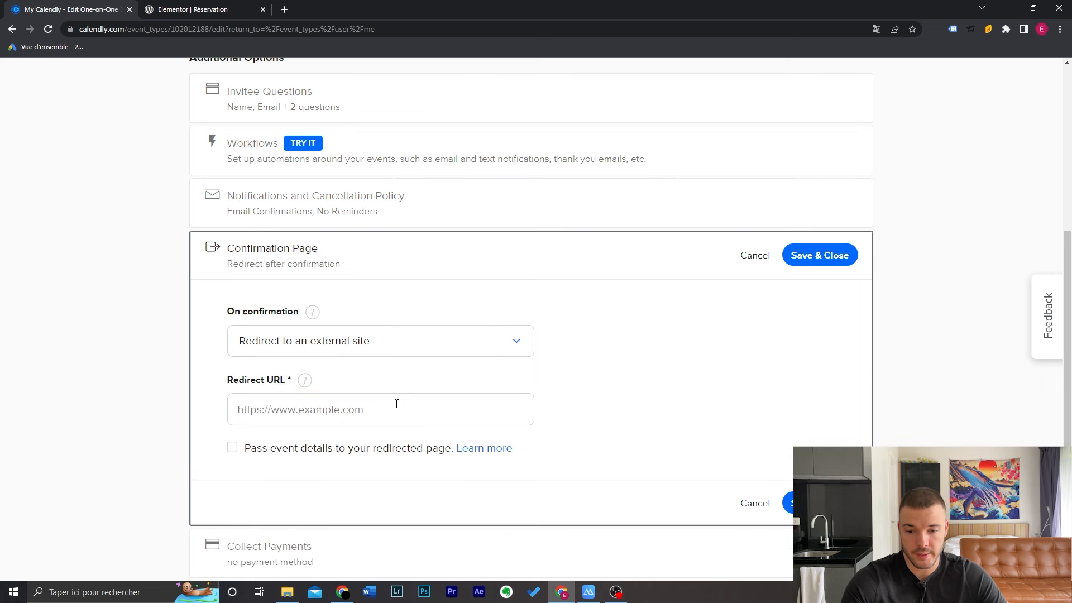
click(491, 400)
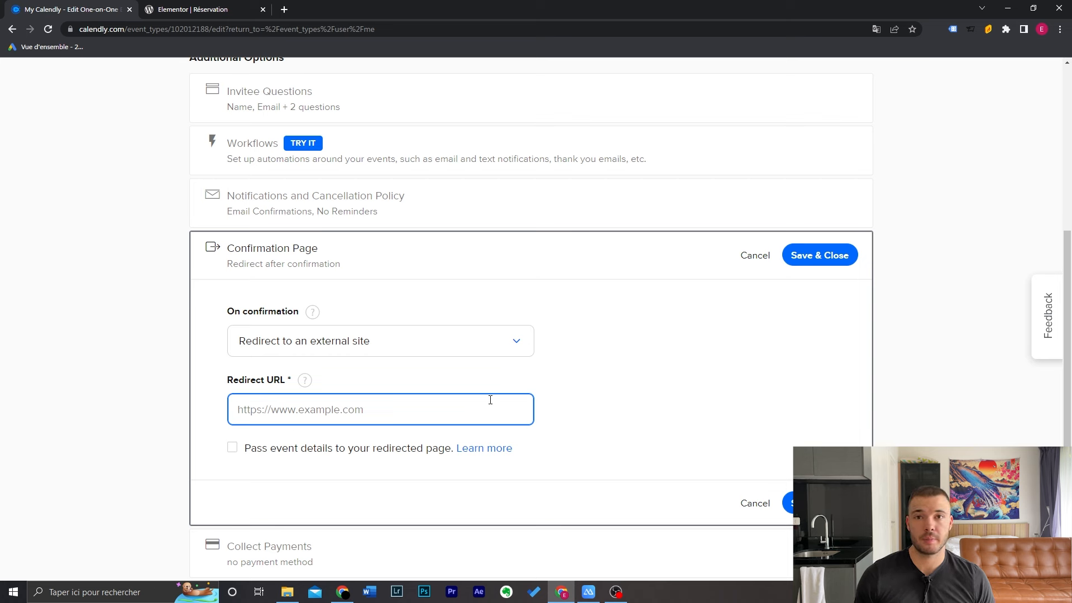
click(491, 341)
click(468, 364)
click(828, 256)
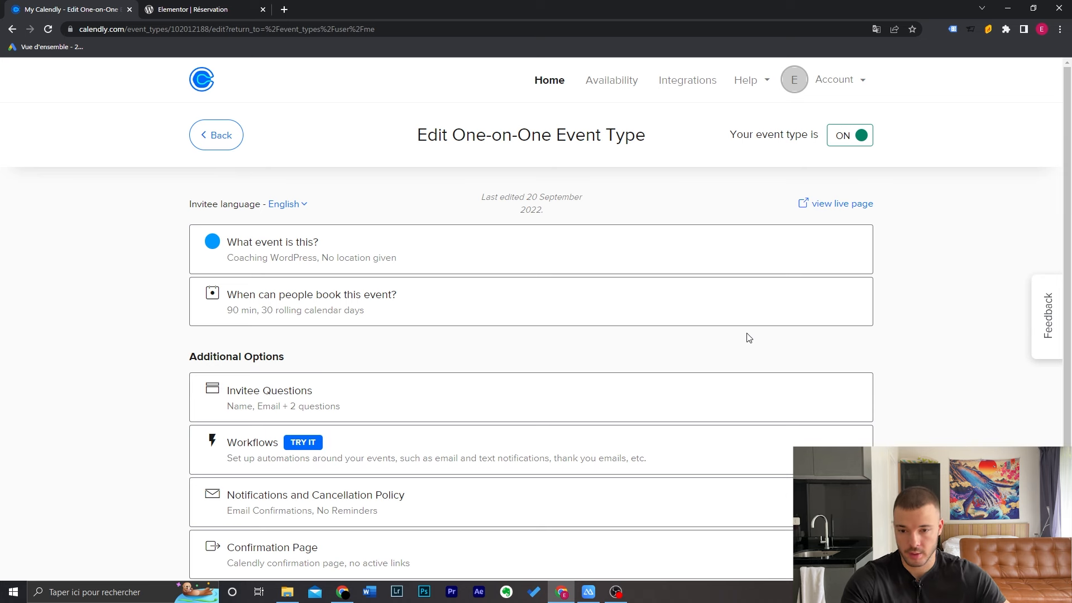
Return to the event types and generate the Inline Embed website code for Coaching WordPress.
click(226, 134)
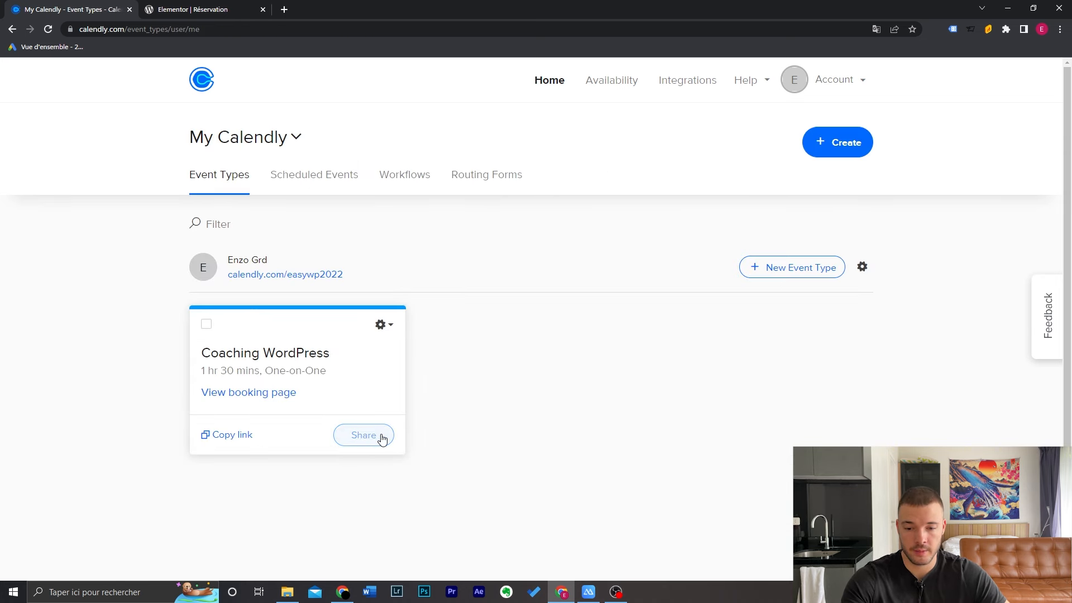
click(382, 439)
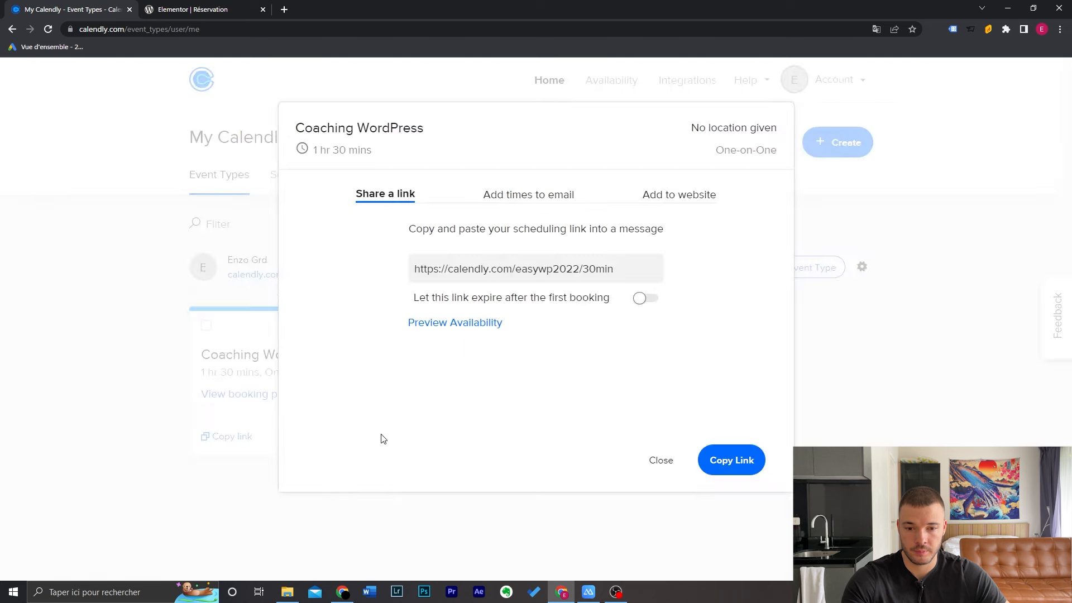
click(701, 195)
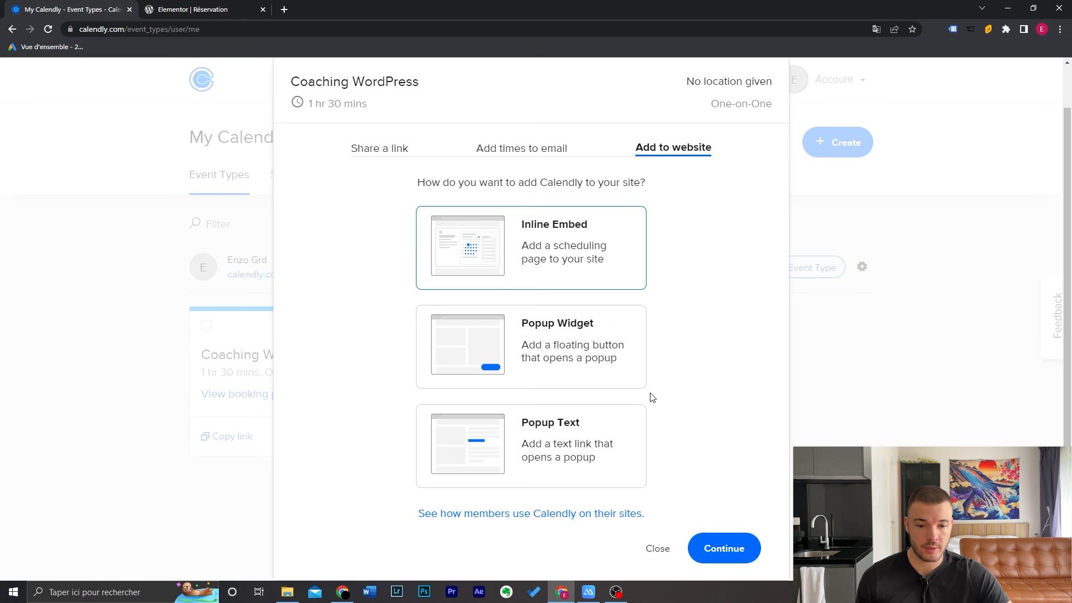
click(721, 549)
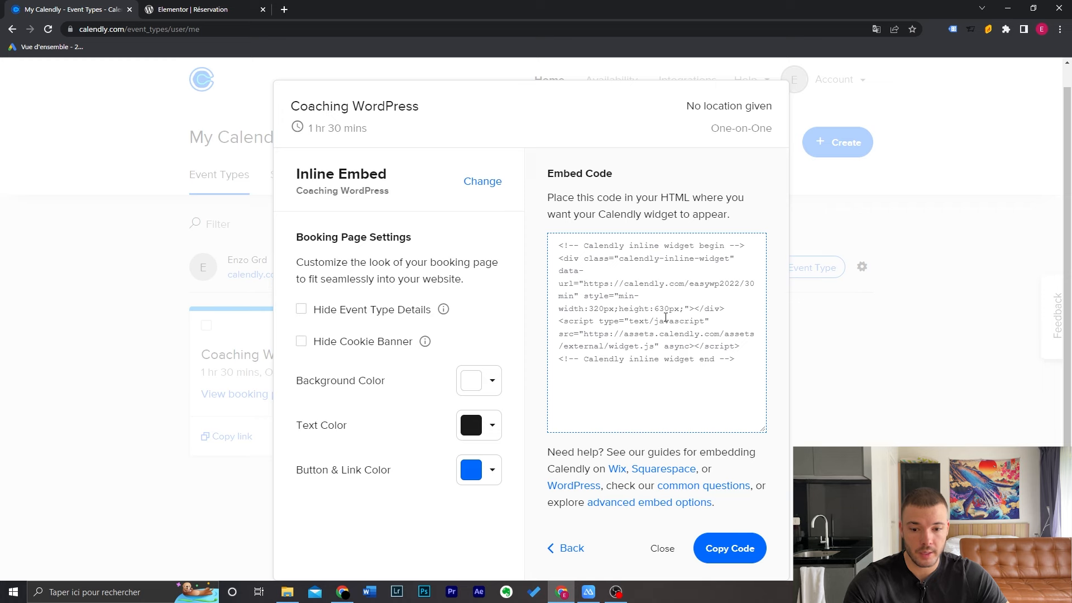
Switch to the Réservation page in Elementor and add an HTML widget below the heading "Réservez votre rendez-vous en 3 clics...".
click(224, 10)
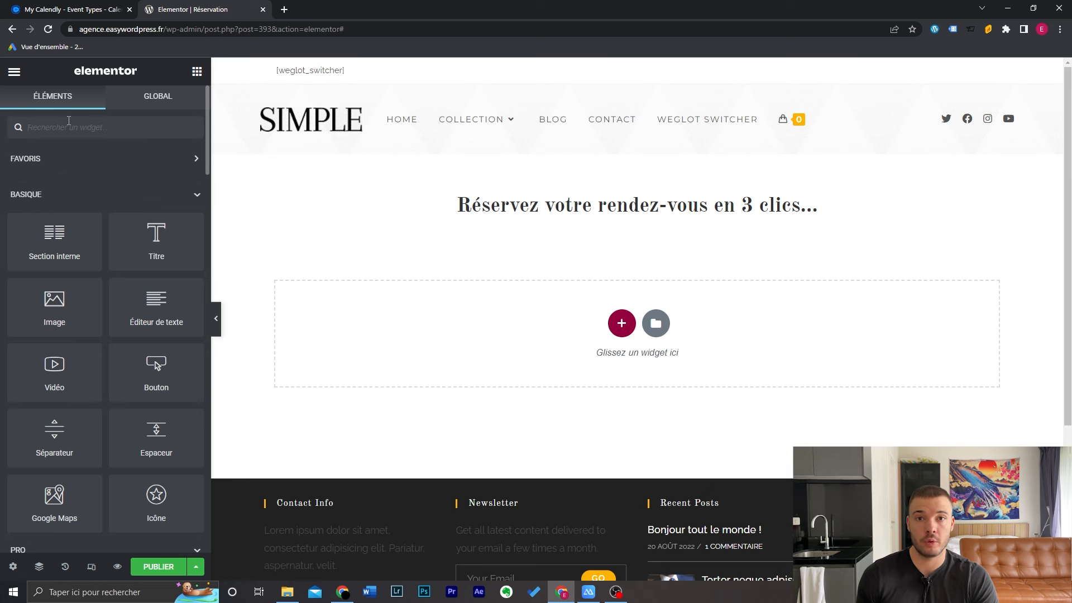
text(htm)
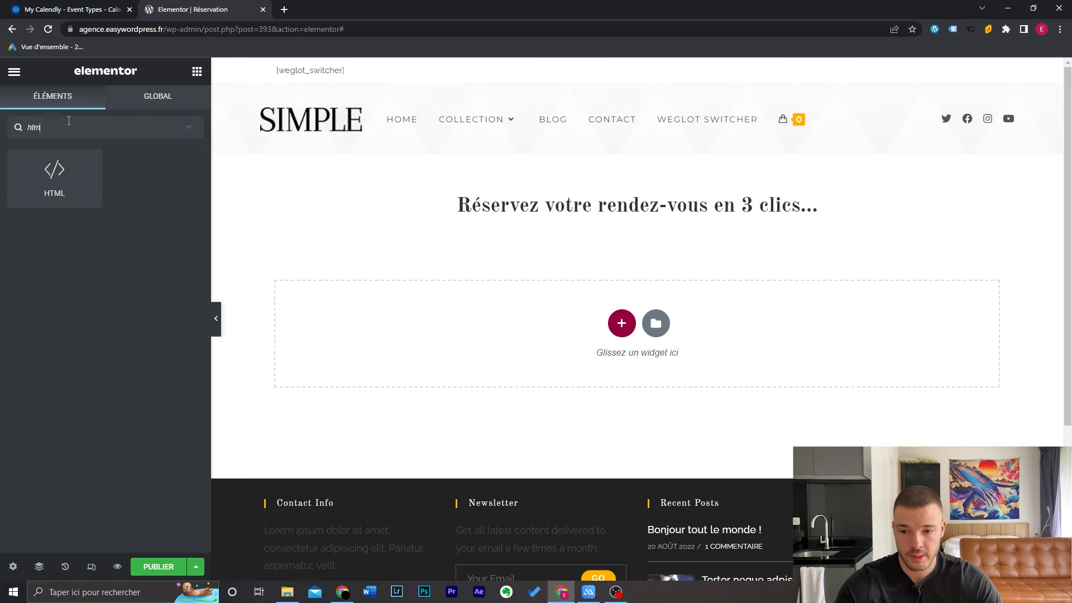
text(l)
drag(55, 171, 514, 208)
Copy the Calendly inline embed code into the HTML widget and check the booking calendar on the page.
click(63, 3)
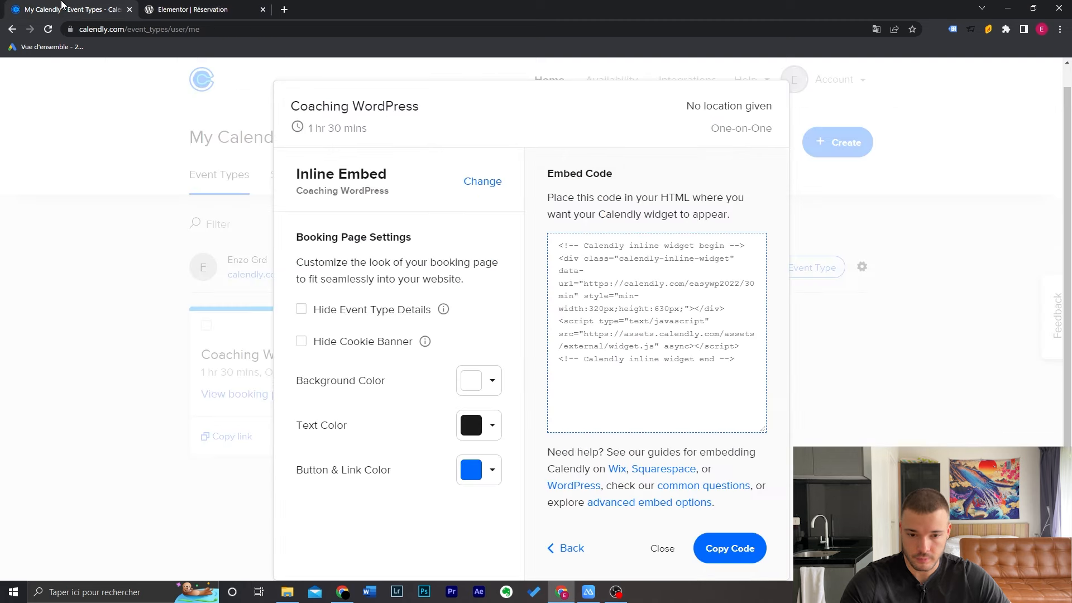
click(652, 361)
key(ctrl+c)
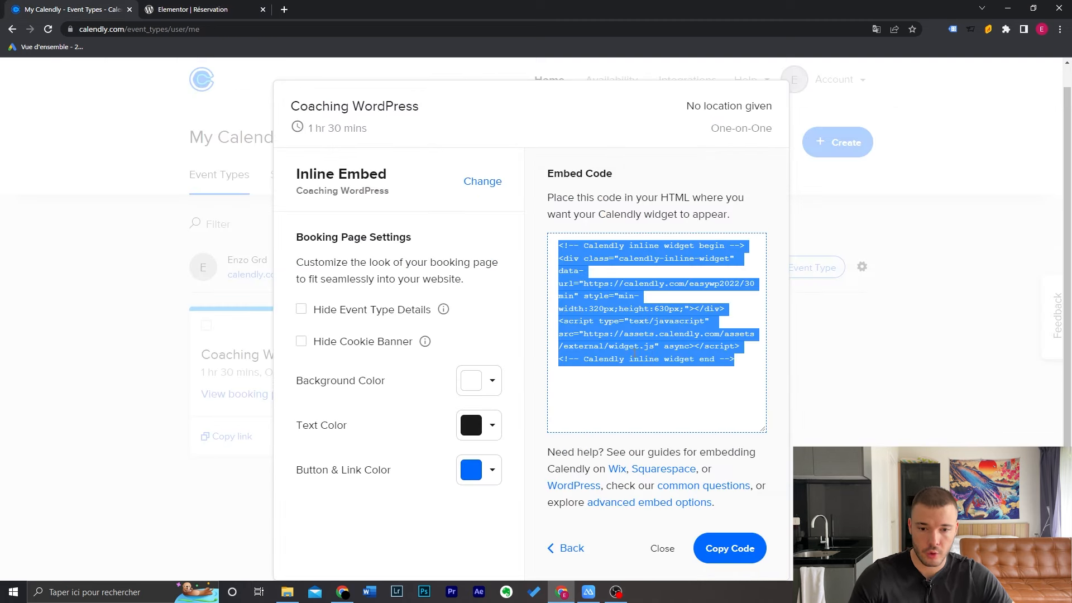
click(241, 8)
click(72, 198)
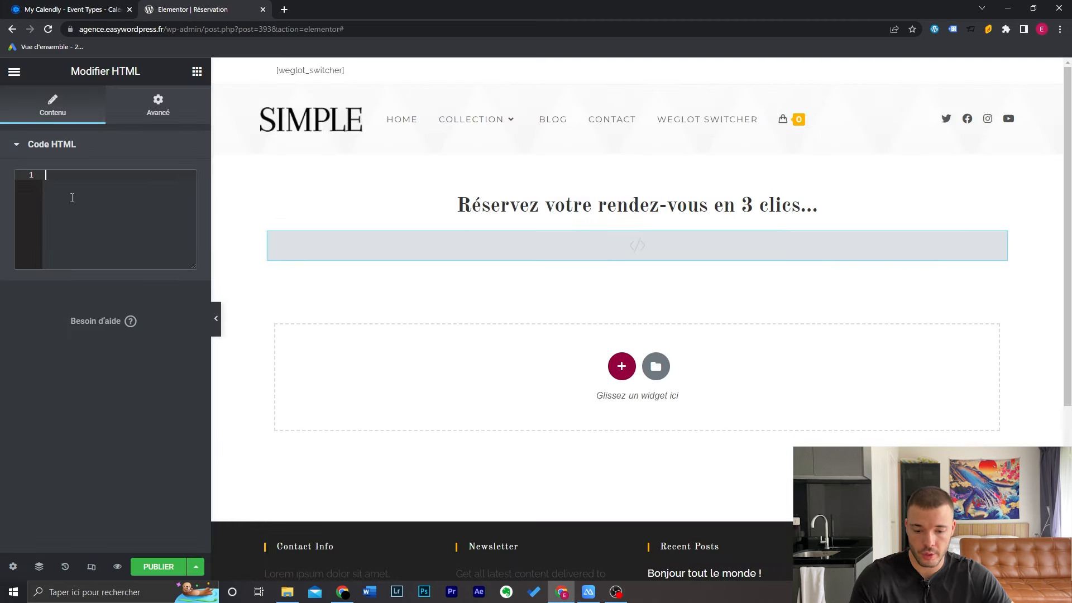
key(ctrl+v)
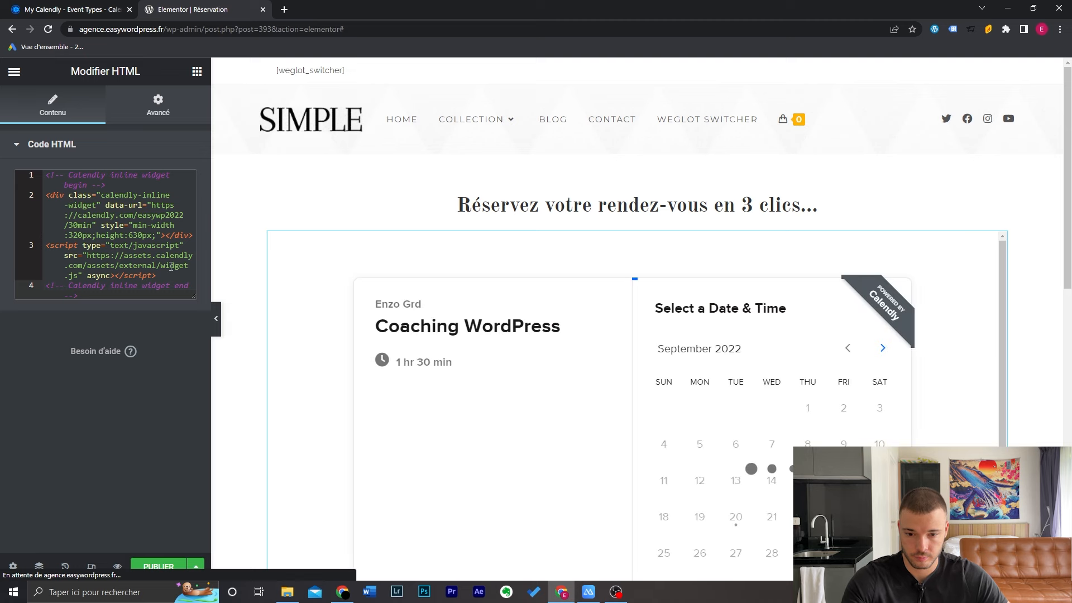
scroll(1039, 292, down, 4)
scroll(1039, 292, up, 3)
scroll(1038, 292, down, 2)
scroll(1039, 292, up, 1)
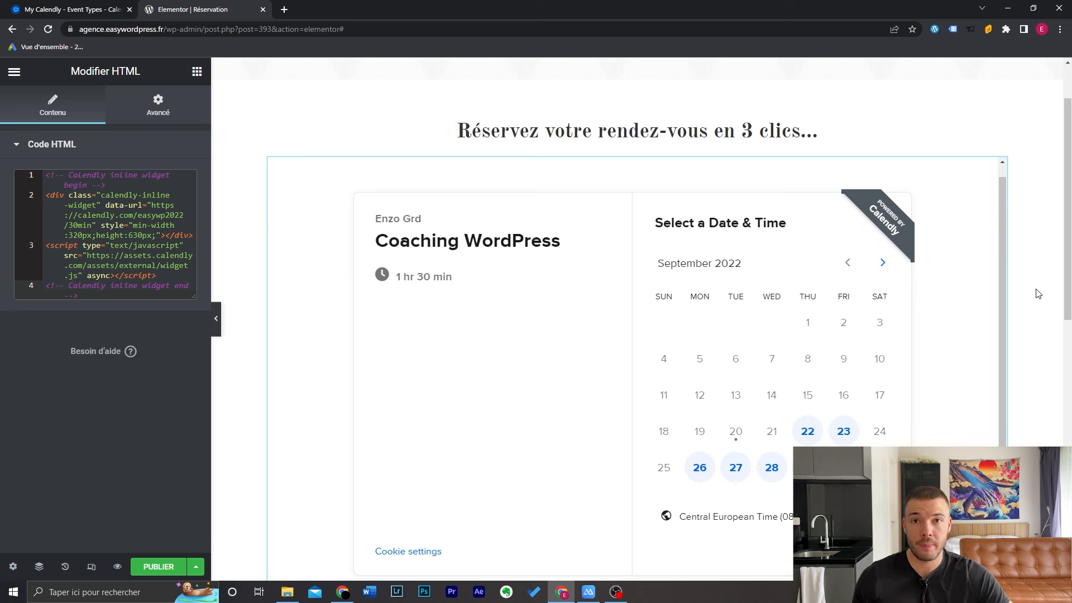
Publish the Réservation page and open it on the live site.
click(179, 568)
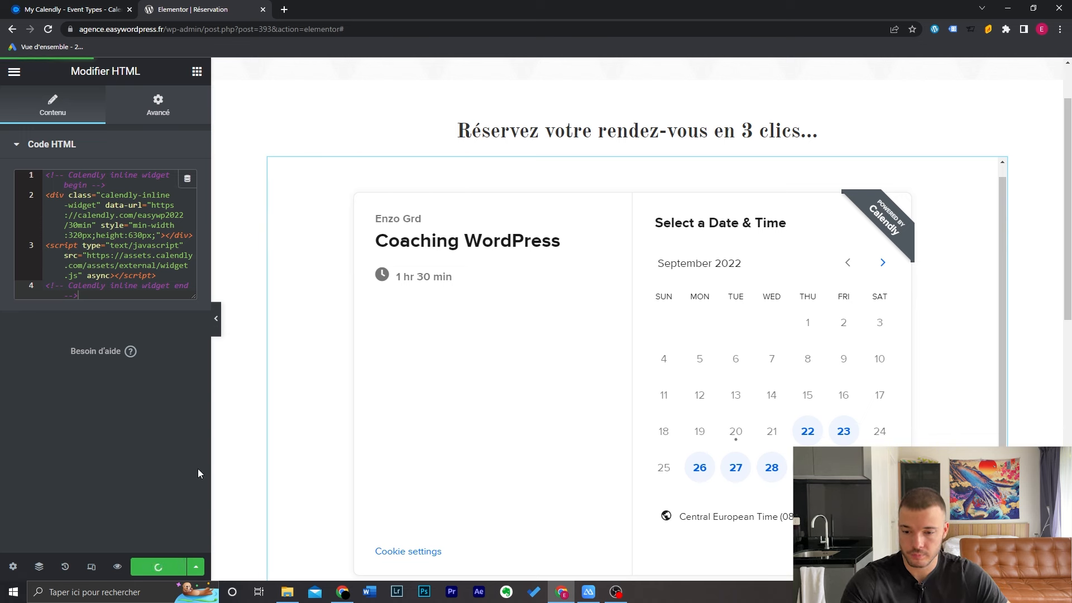
click(16, 73)
click(139, 286)
click(367, 5)
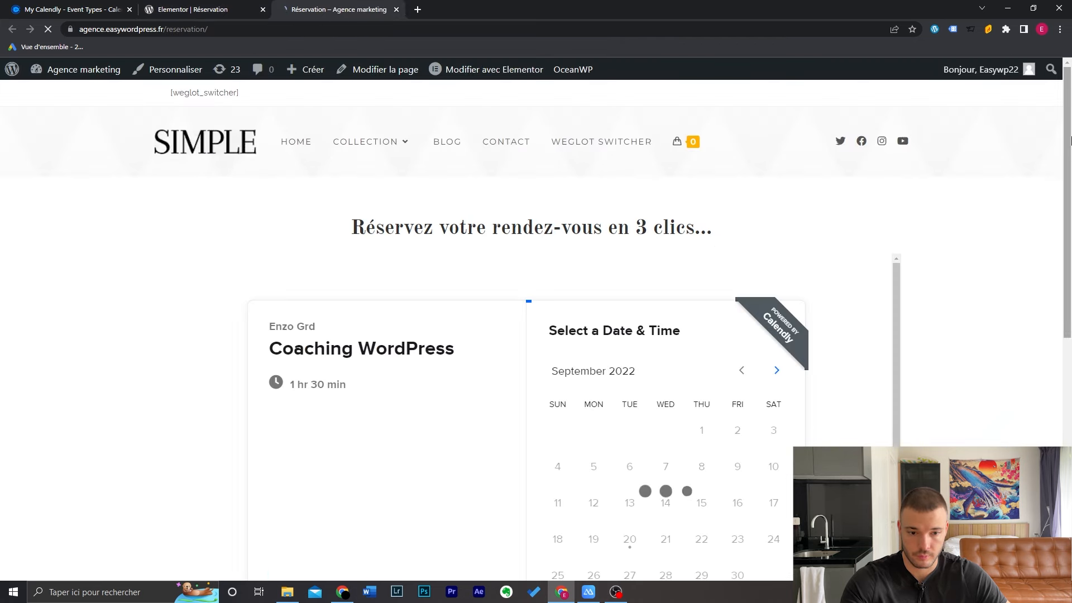
In the embedded calendar, choose Tuesday, October 4, 2022 at 10:00 and confirm the time slot.
scroll(784, 286, down, 3)
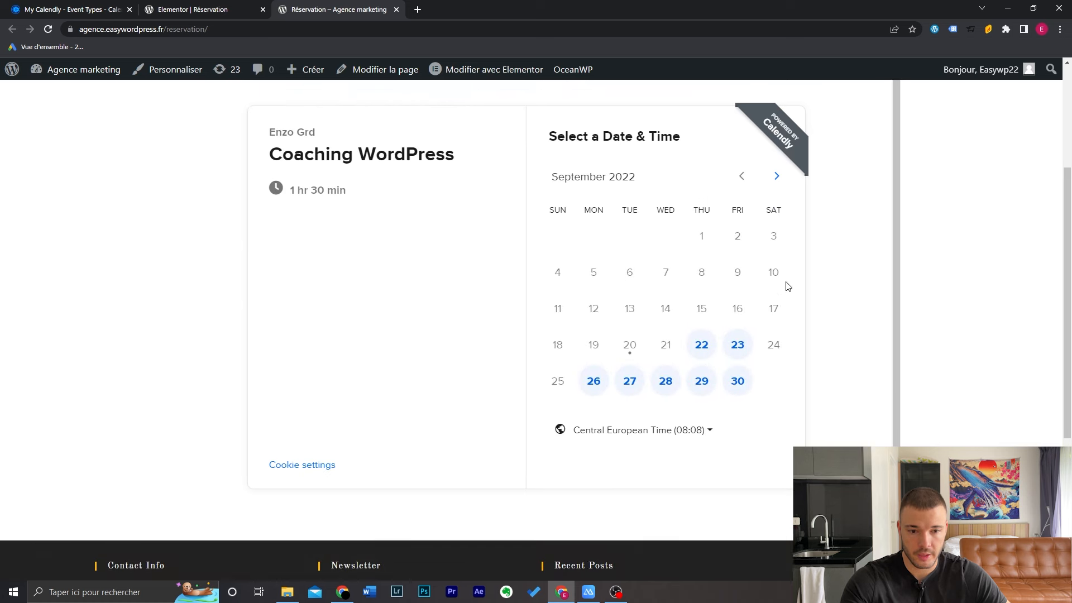
click(785, 182)
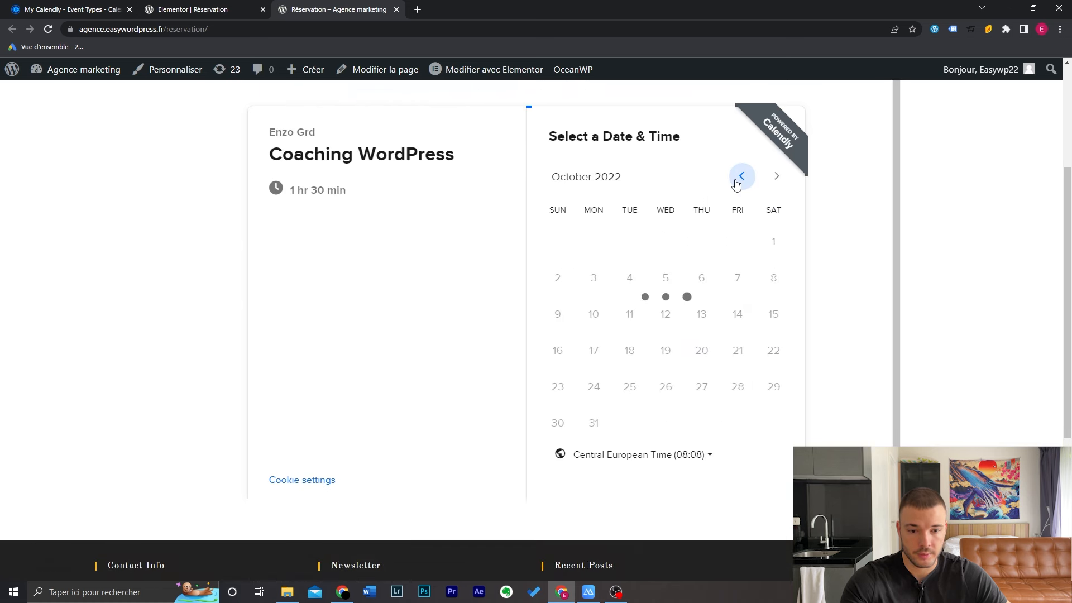
click(630, 278)
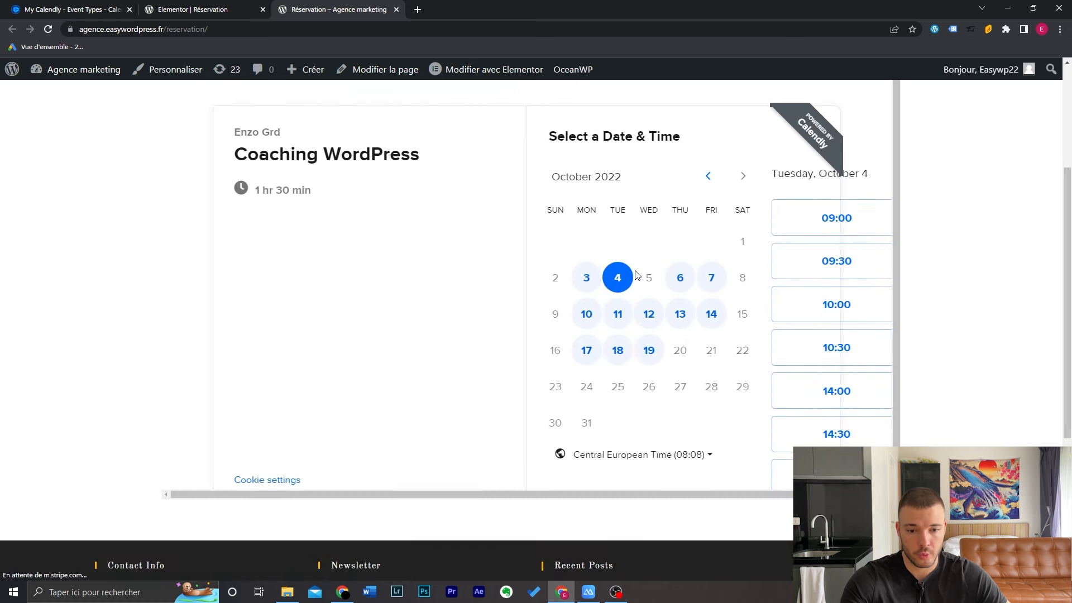
scroll(705, 264, down, 1)
scroll(702, 263, up, 1)
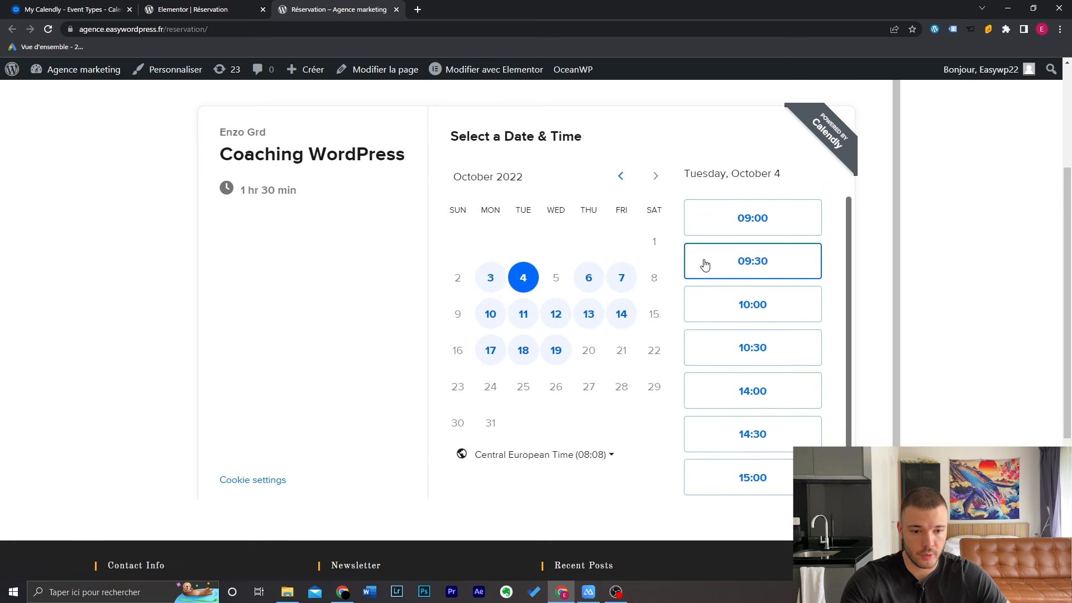
click(787, 308)
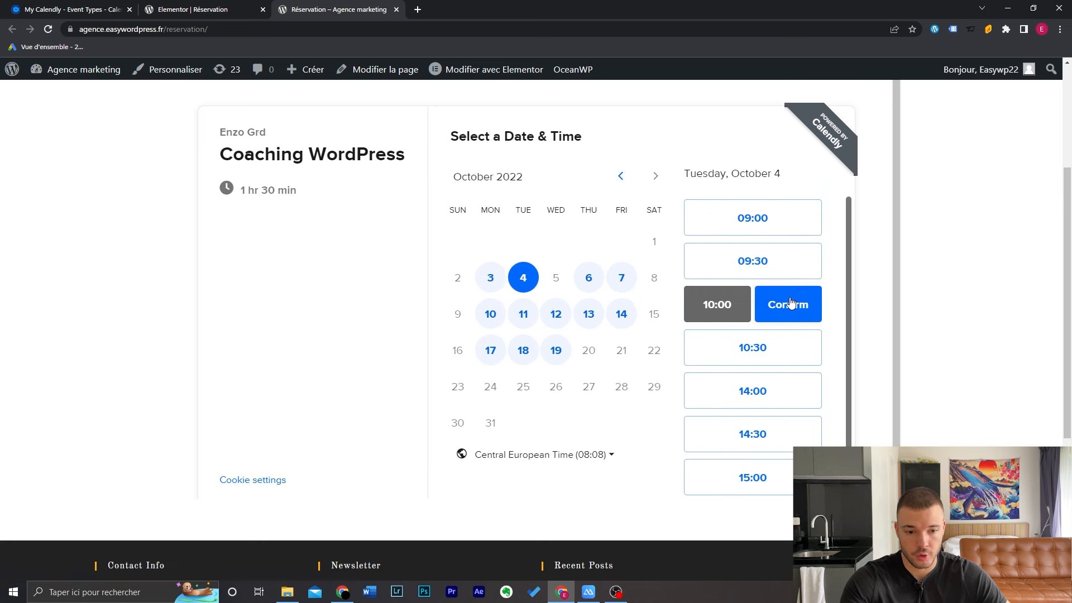
click(789, 307)
scroll(609, 209, down, 1)
scroll(742, 338, up, 1)
click(628, 194)
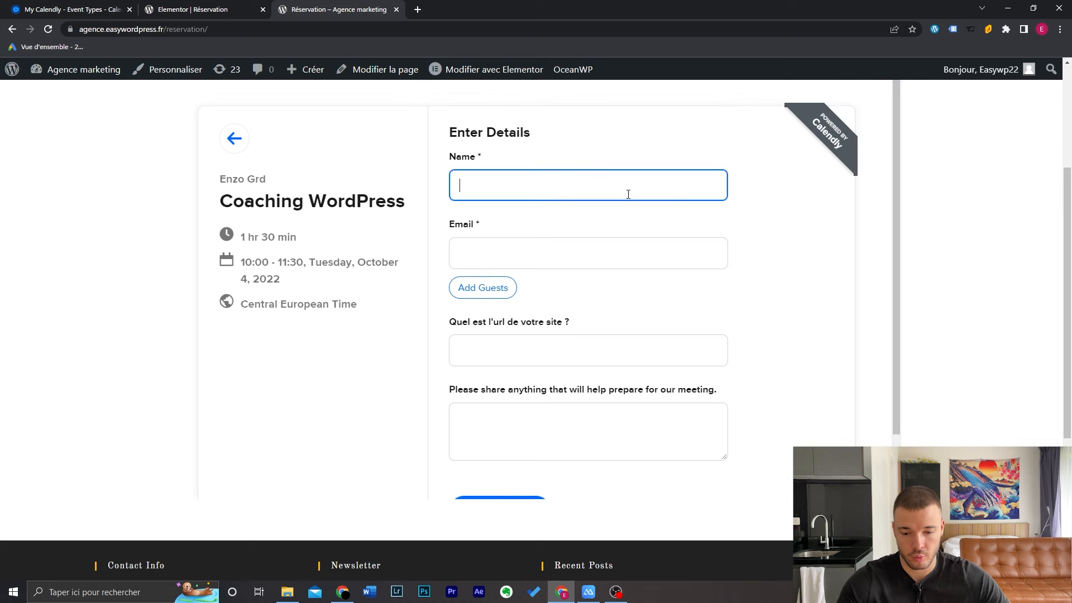
text(Enzo)
key(Tab)
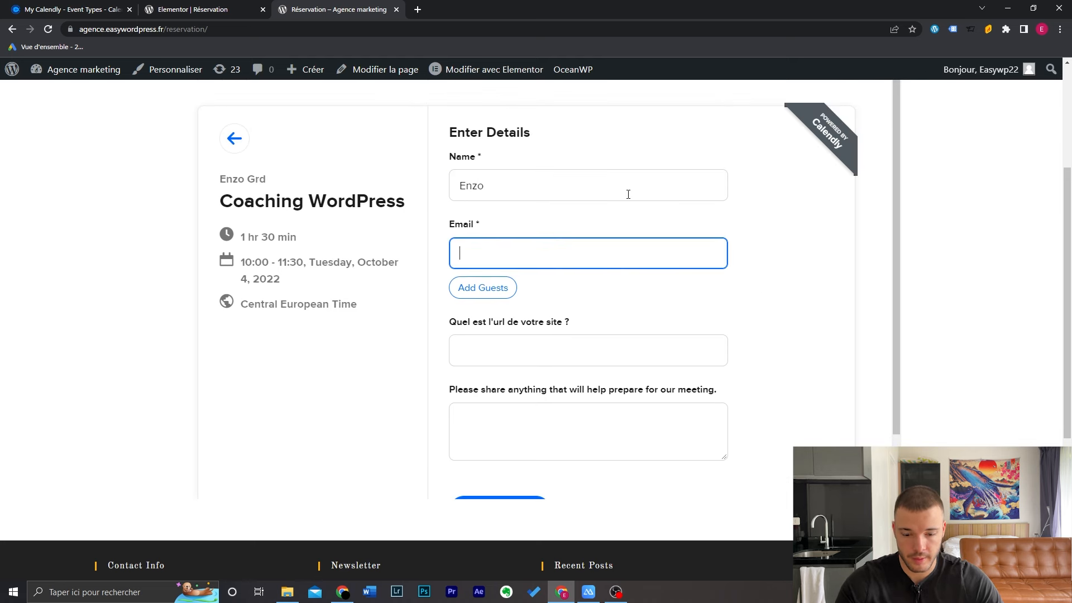
key(ctrl+v)
click(628, 359)
text(https://easywordpress.fr)
click(673, 426)
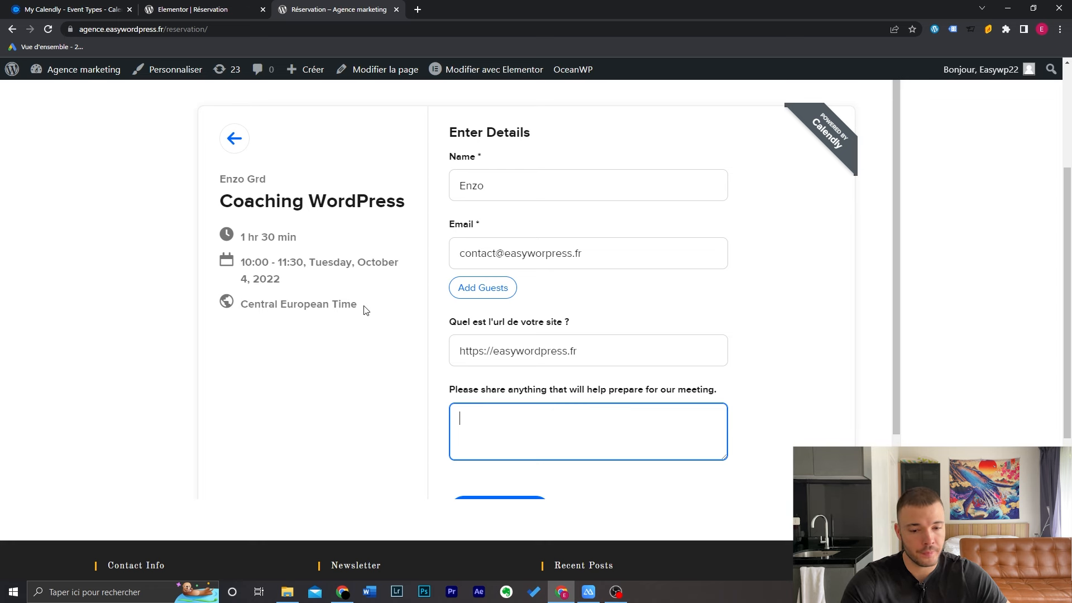
Schedule the Coaching WordPress event with the entered details and reload the reservation page.
scroll(364, 310, down, 1)
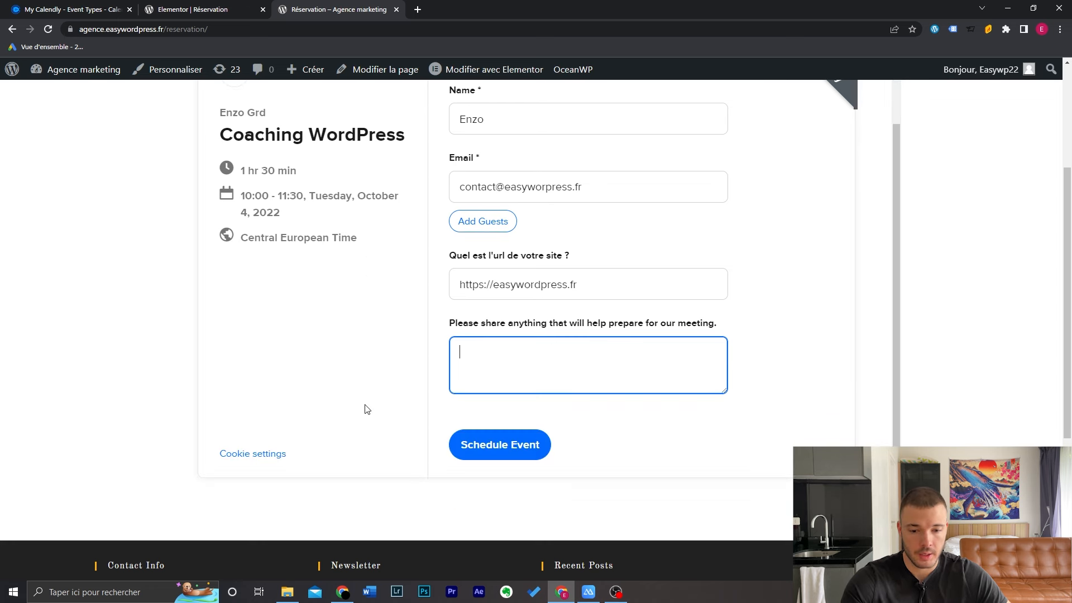
click(513, 443)
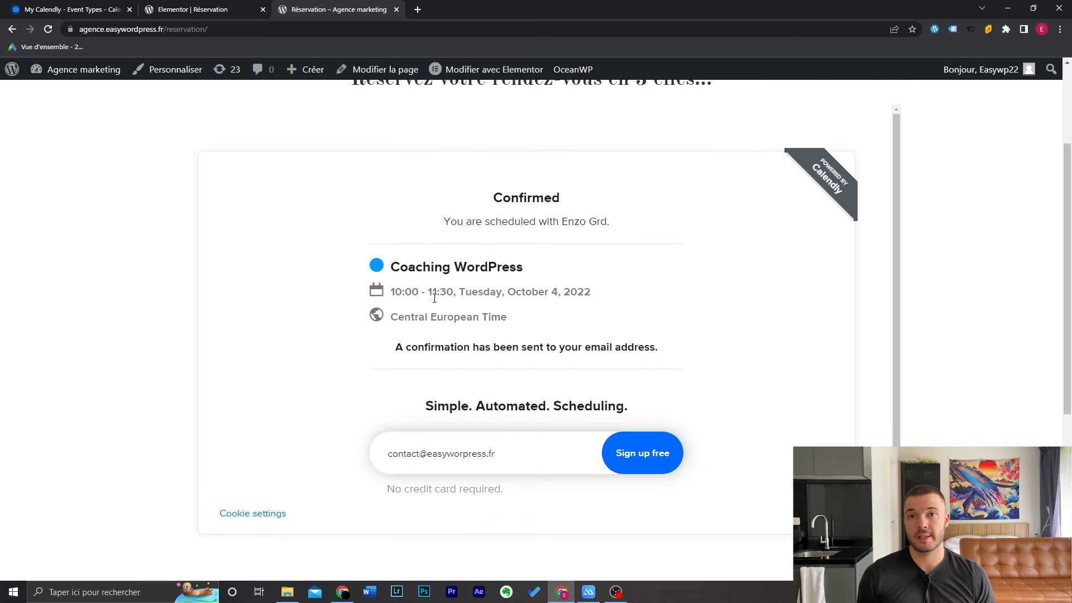
key(F5)
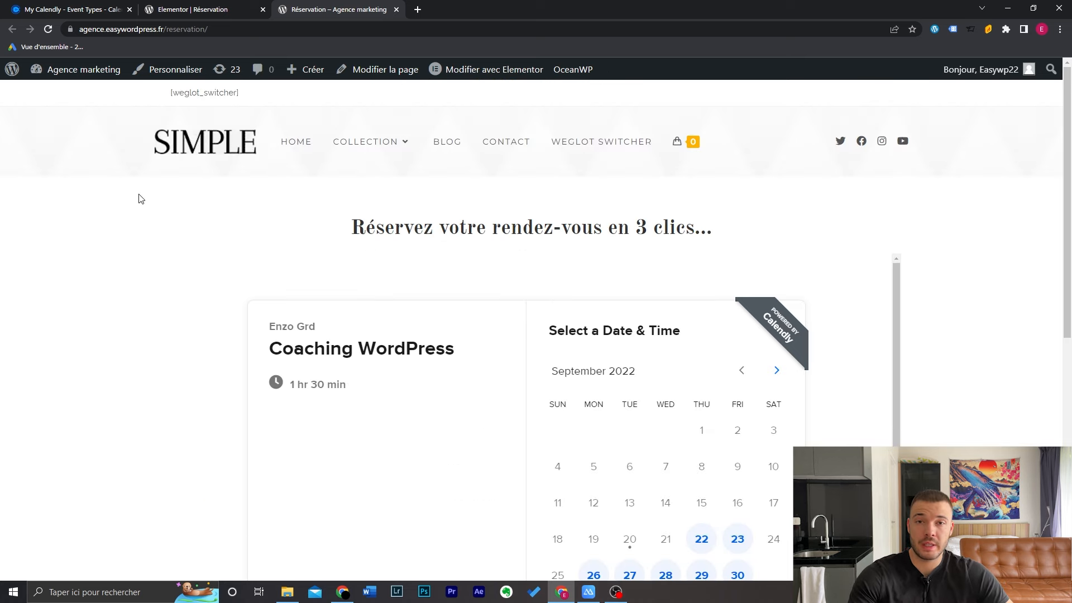
Switch to Calendly, choose the Popup Widget embed for Coaching WordPress and set its button text to "Réserver un rdv".
click(72, 9)
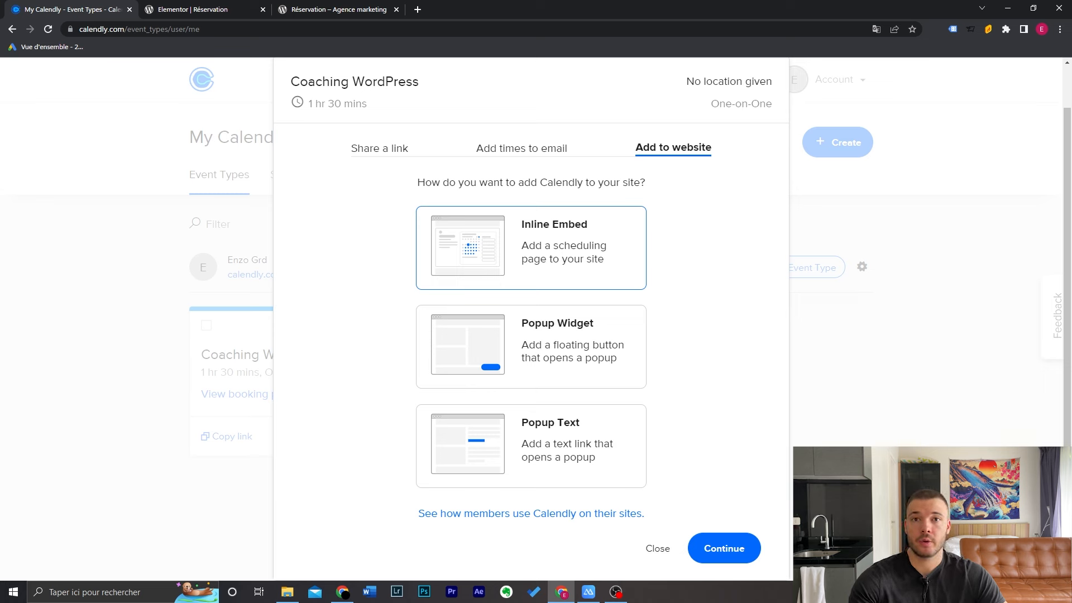
click(614, 354)
click(732, 550)
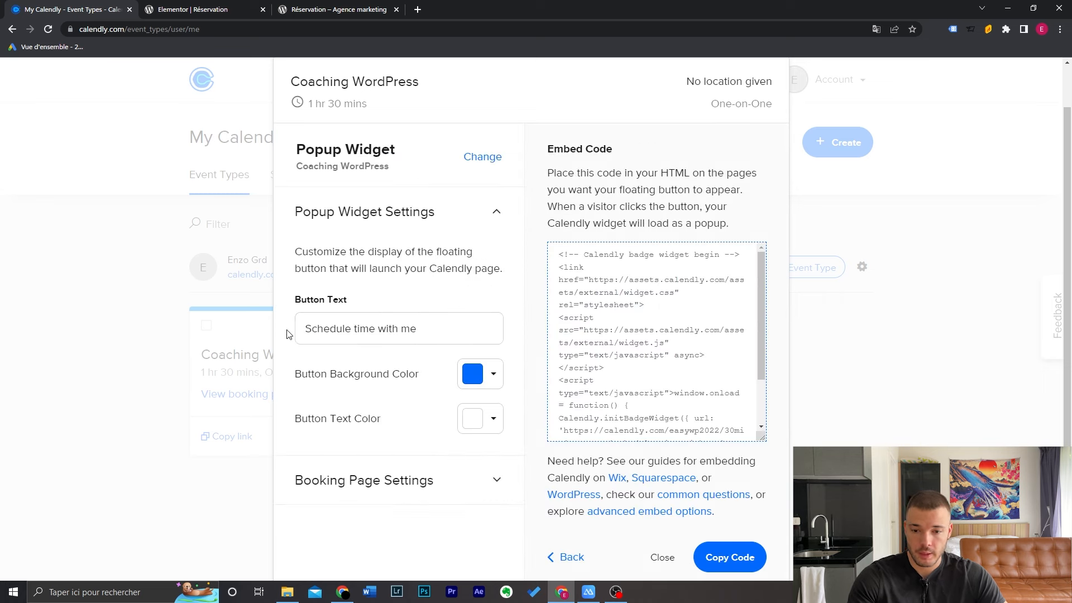
triple_click(440, 330)
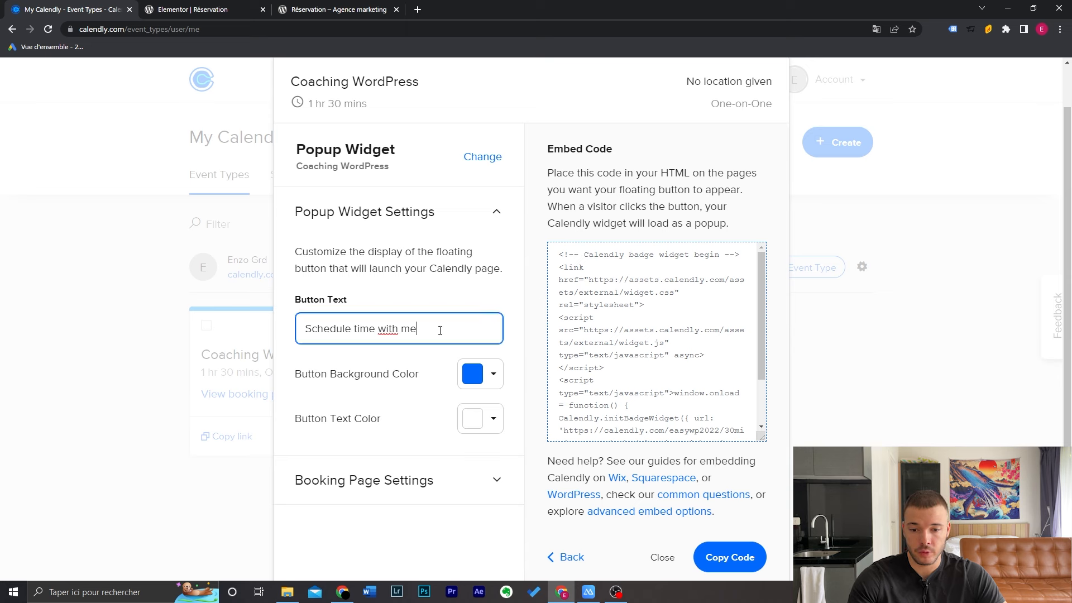
text(Réser)
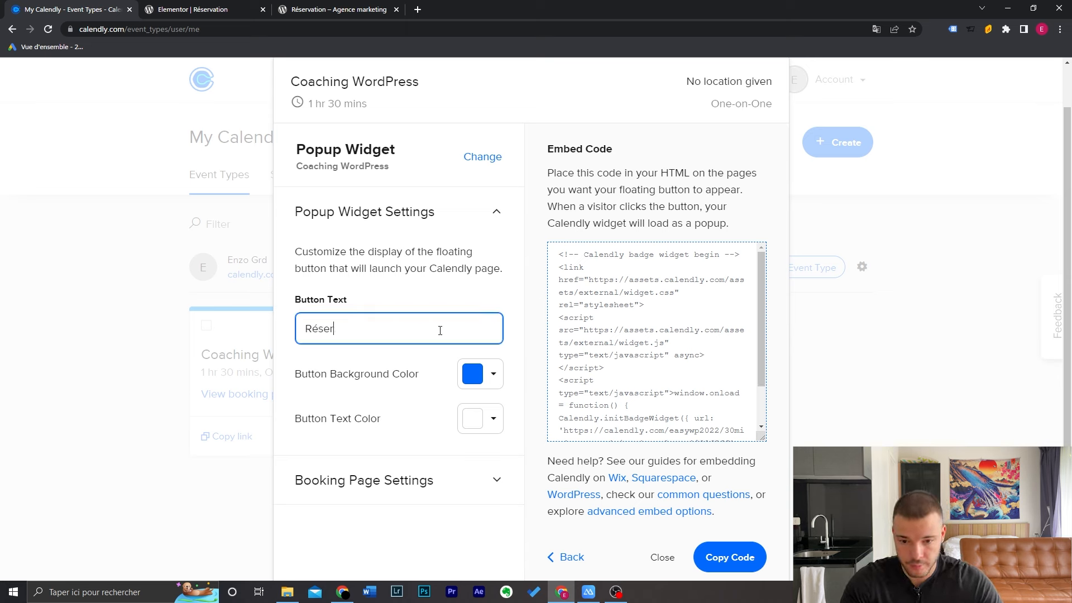
text(ver un rdv)
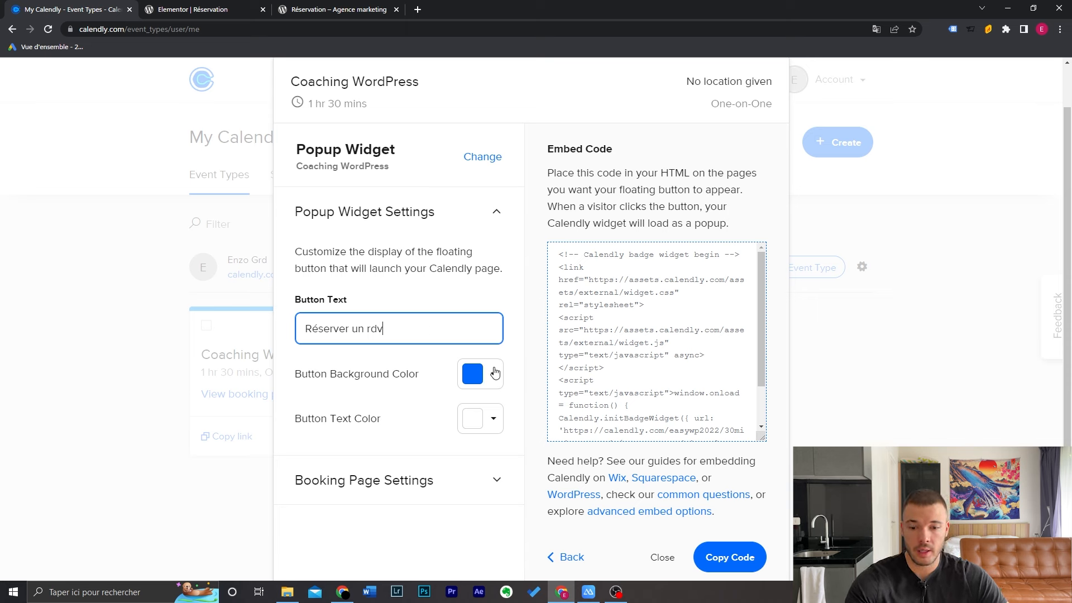
Look at the button text color options, keep the color as it is, and copy the popup widget's embed code.
click(490, 420)
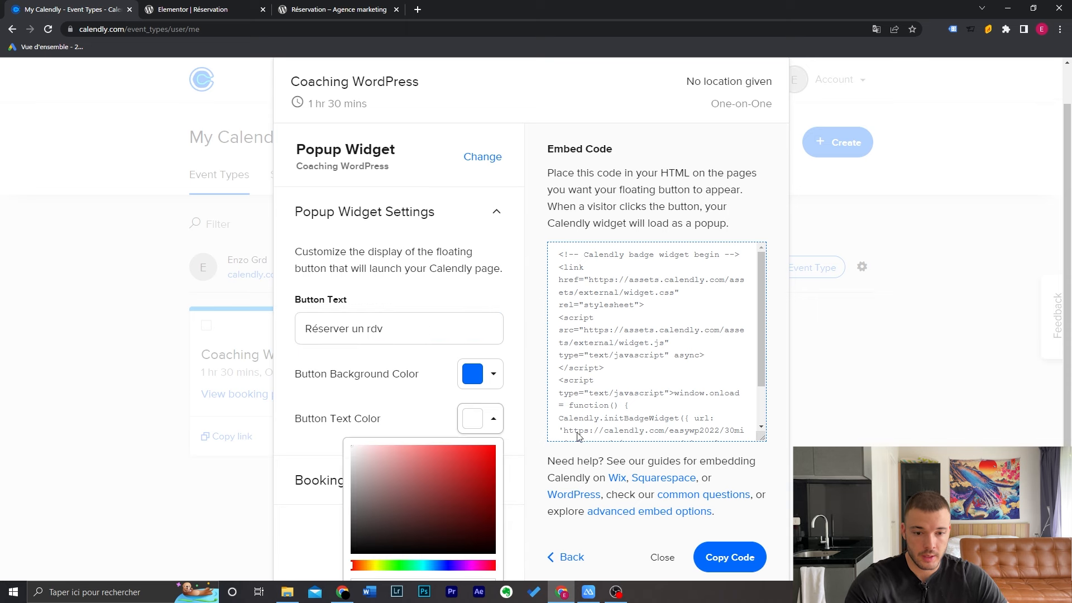
click(640, 367)
key(ctrl+c)
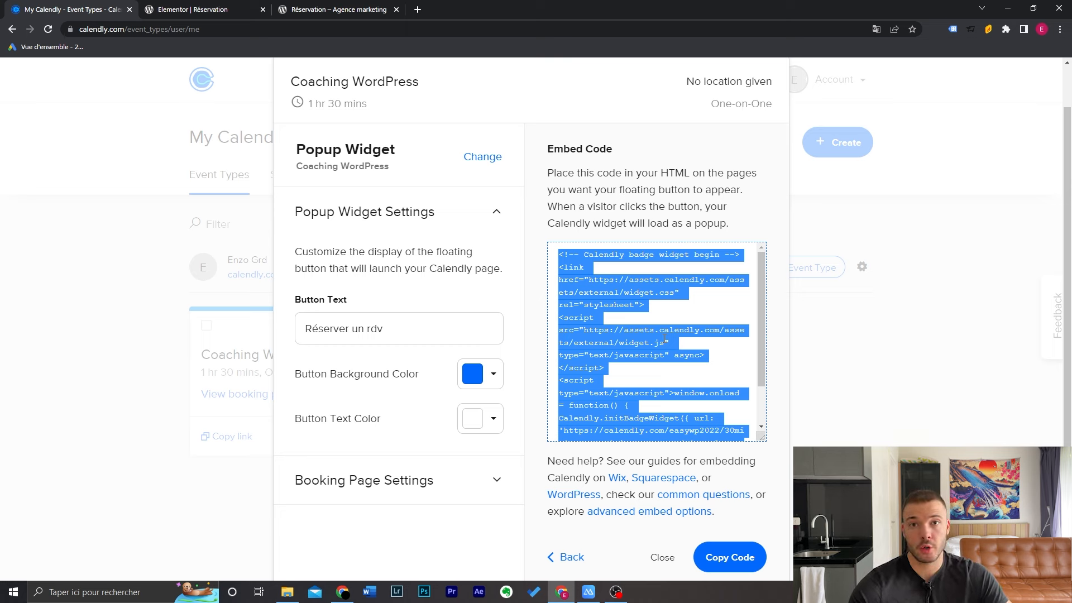
Switch to the WordPress site, go to its dashboard and open the theme file editor.
click(330, 14)
mouse_move(95, 71)
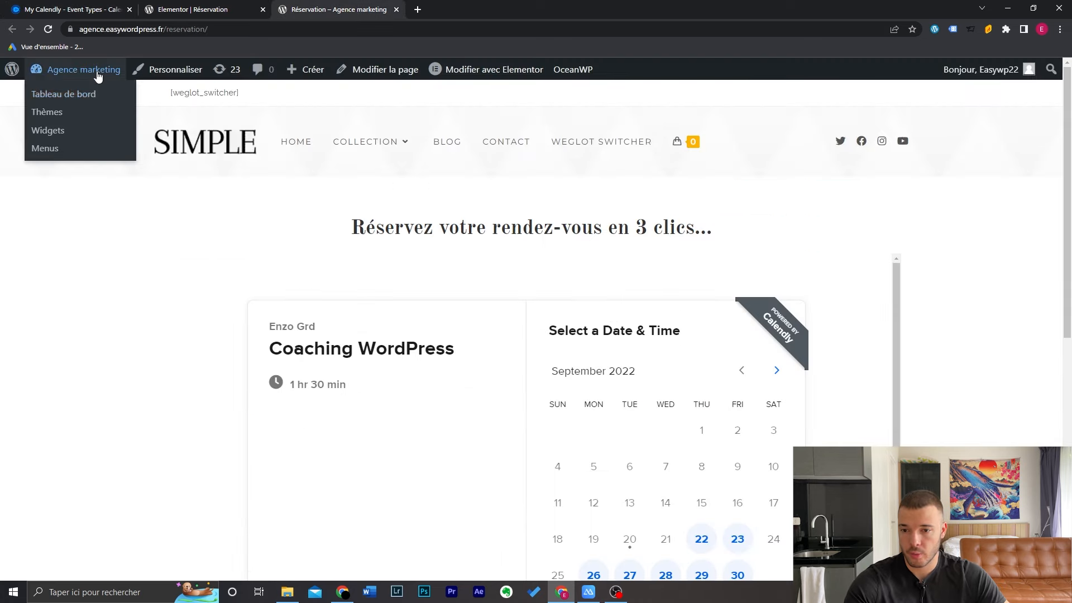
click(94, 93)
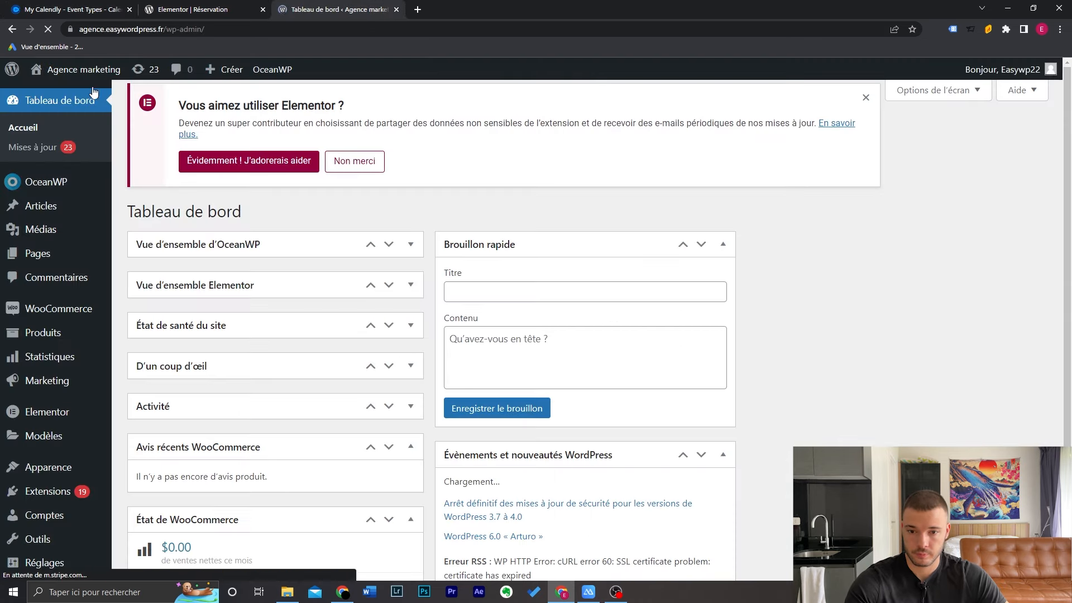
mouse_move(74, 477)
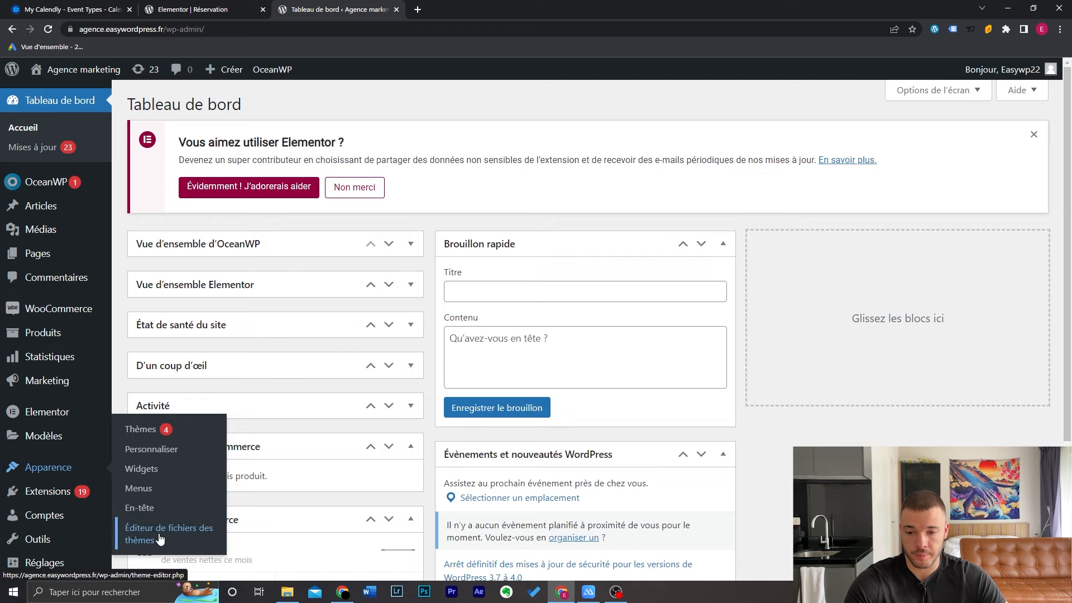
click(177, 530)
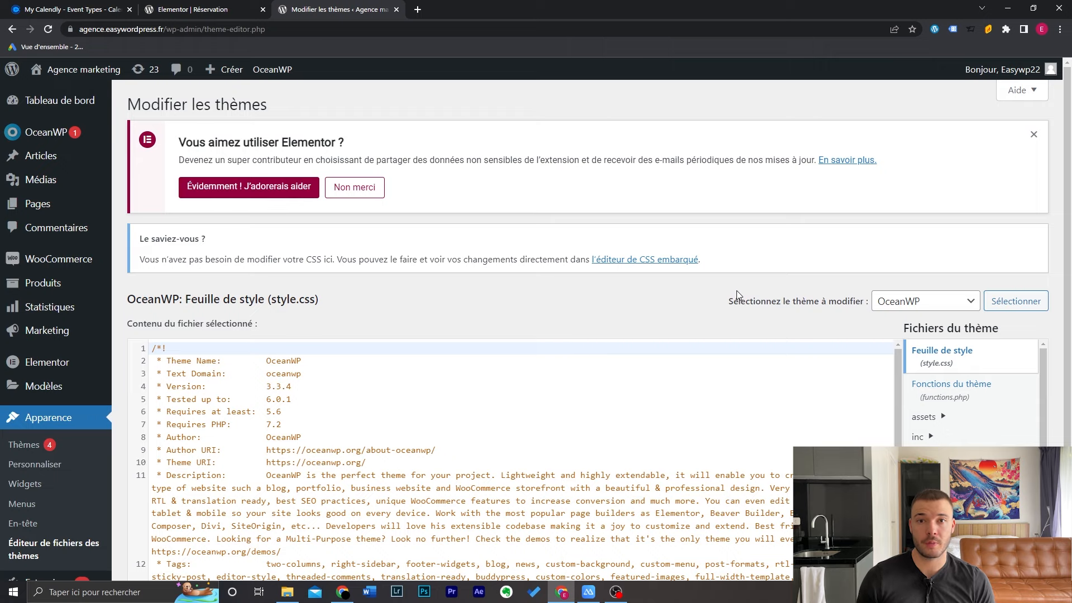
Open the OceanWP theme's footer.php file and insert an empty line after the wp_footer() call.
scroll(1057, 229, down, 3)
drag(1044, 231, 1052, 309)
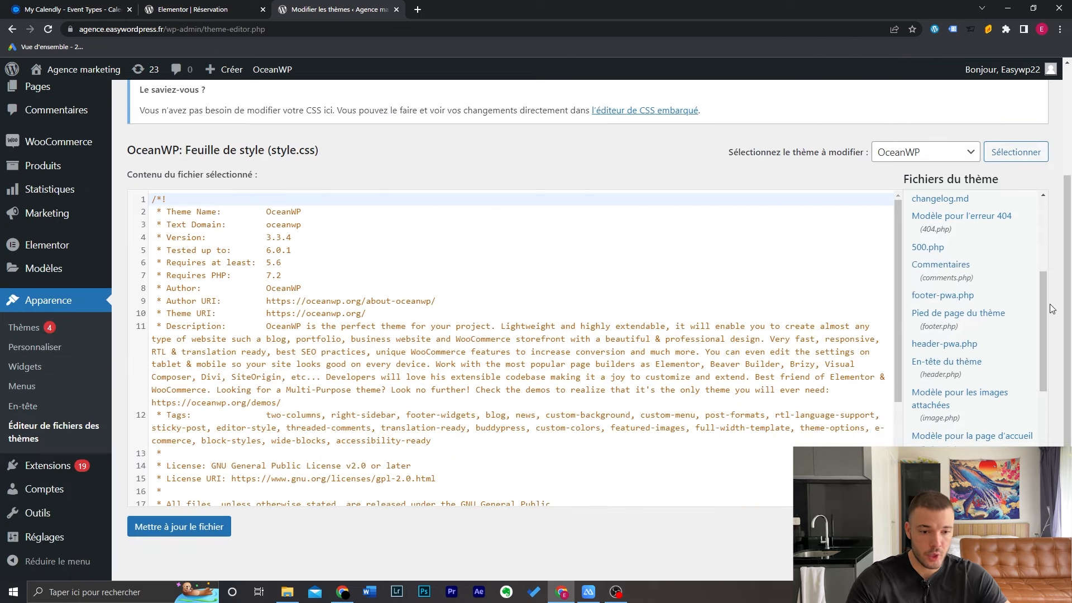
click(980, 327)
drag(898, 197, 885, 445)
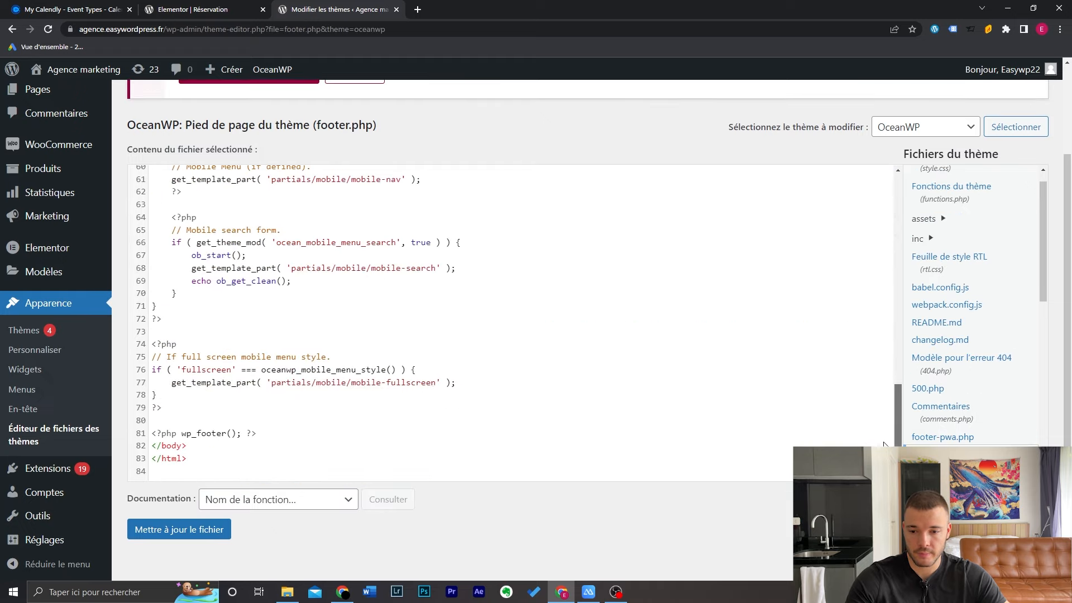
click(273, 434)
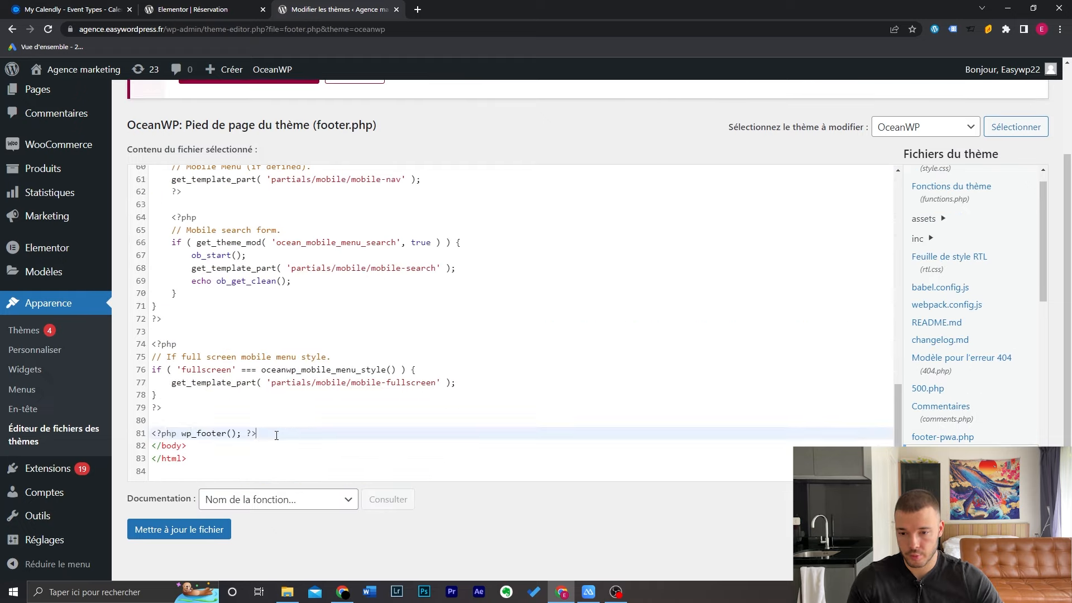
key(Return)
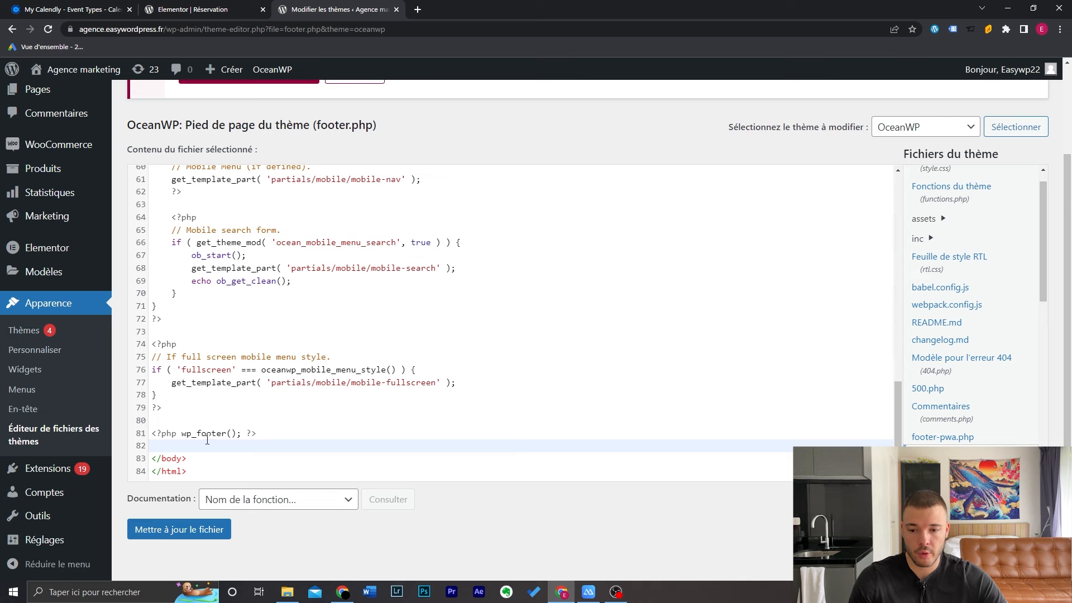
Paste the Calendly badge widget code above the closing body tag in footer.php and update the file.
click(73, 9)
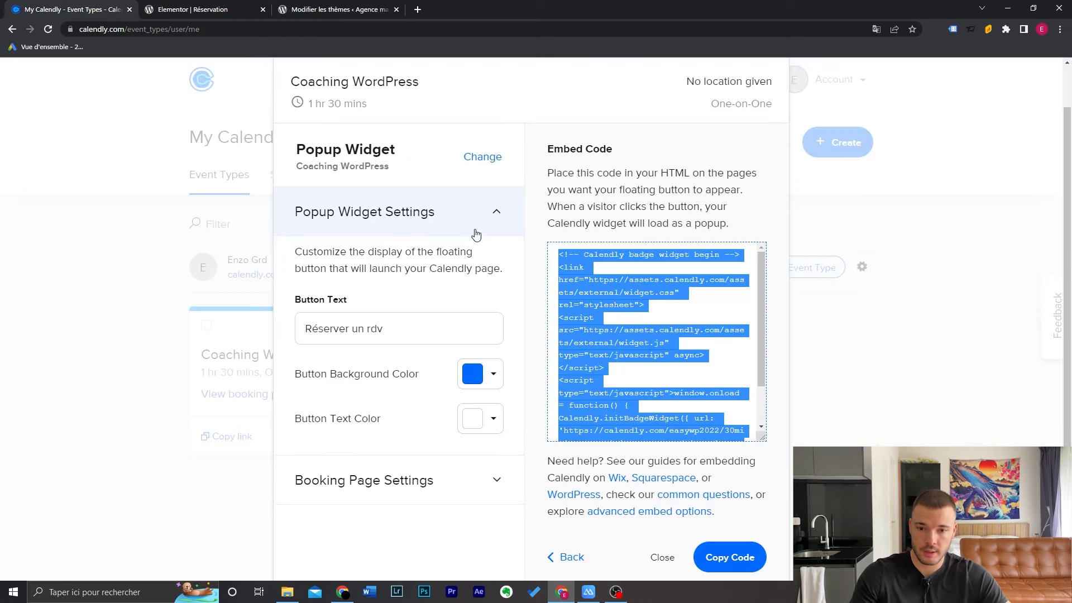
click(360, 11)
key(ctrl+v)
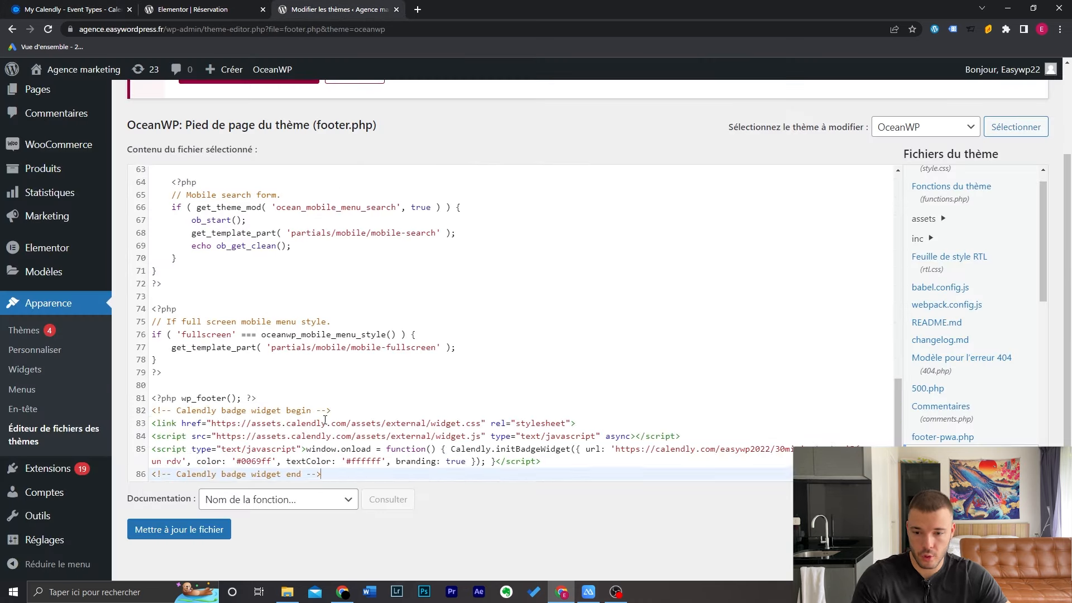
scroll(325, 421, down, 1)
click(225, 448)
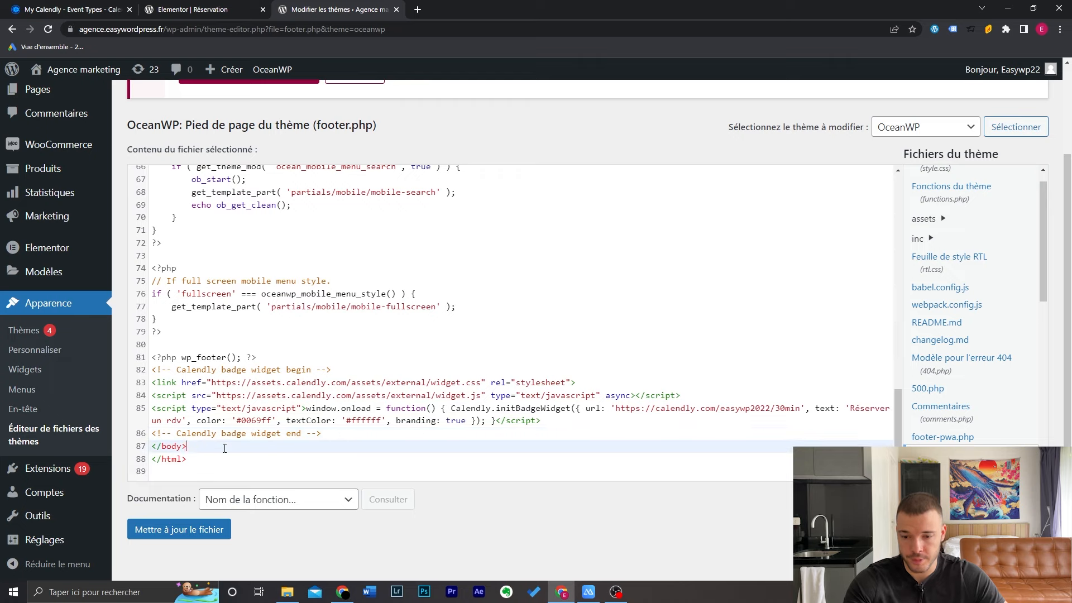
click(219, 528)
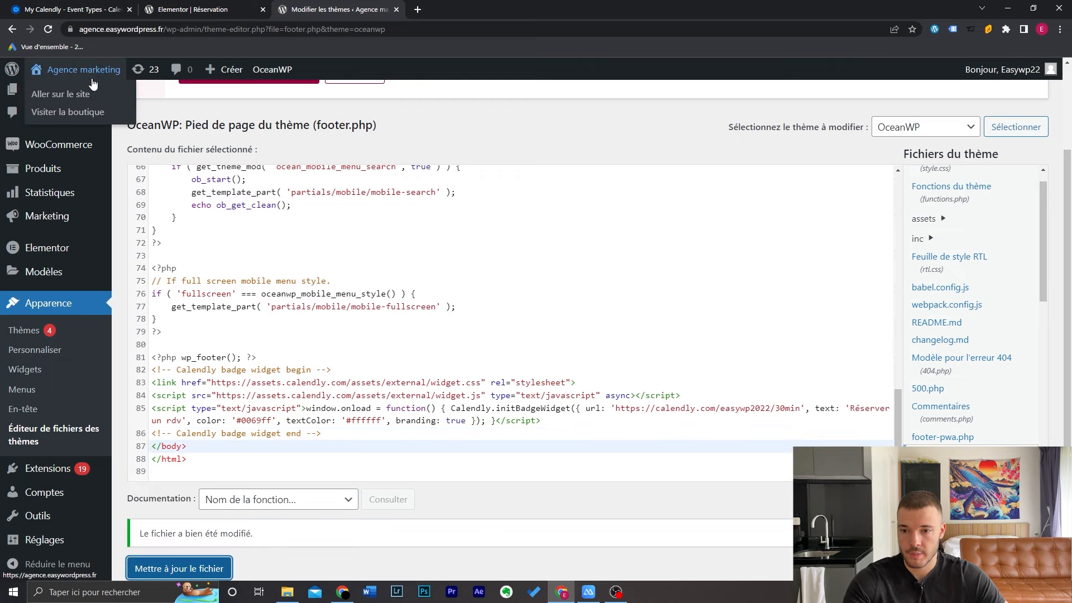
Visit the site's home page and check the floating "Réserver un rdv" button along the page.
click(92, 95)
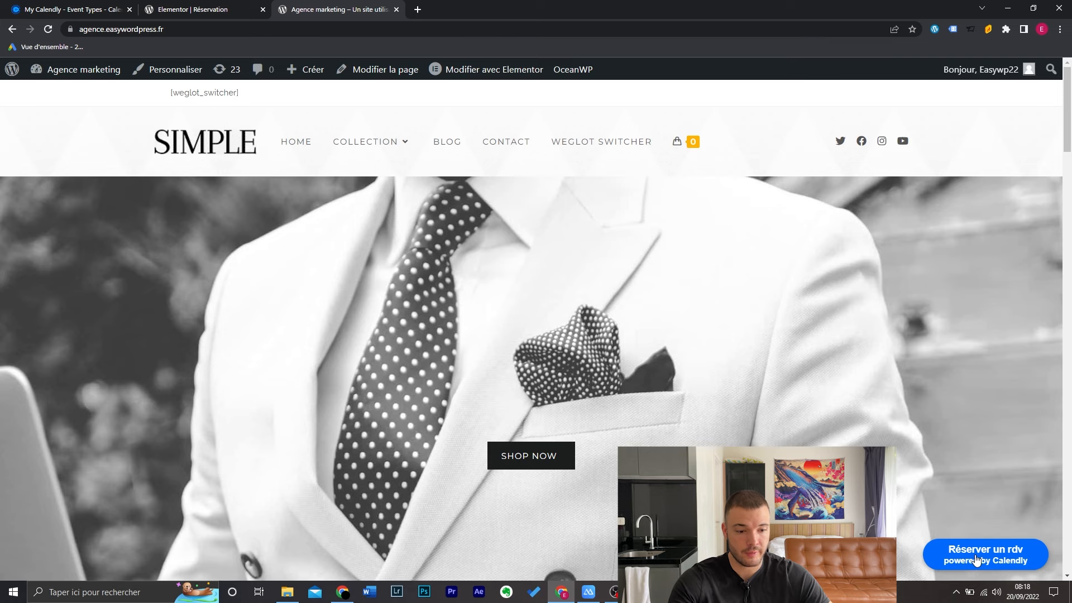
scroll(555, 302, down, 4)
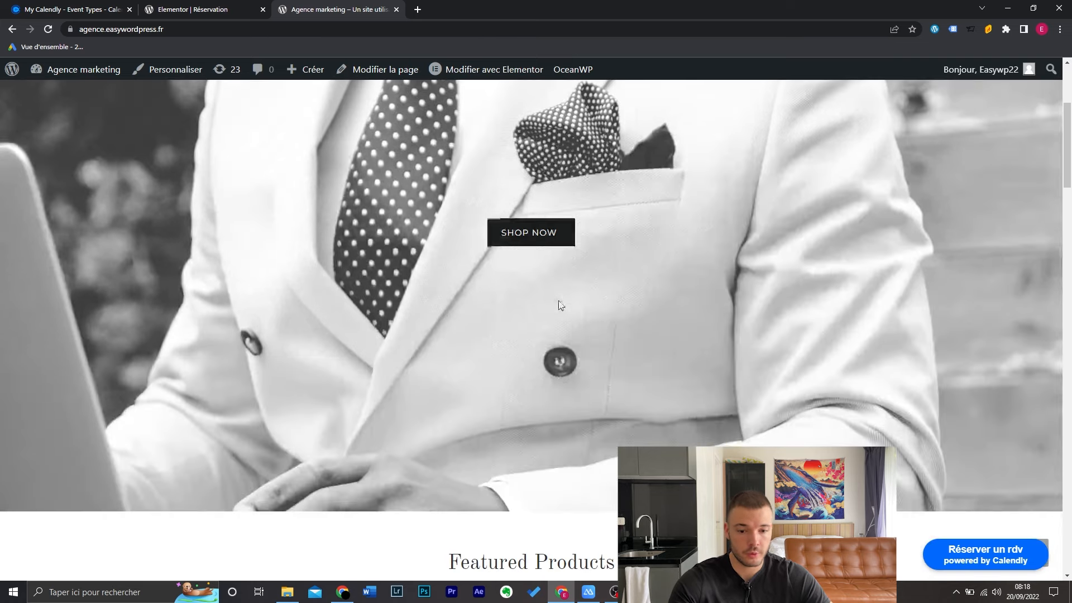
scroll(675, 360, up, 4)
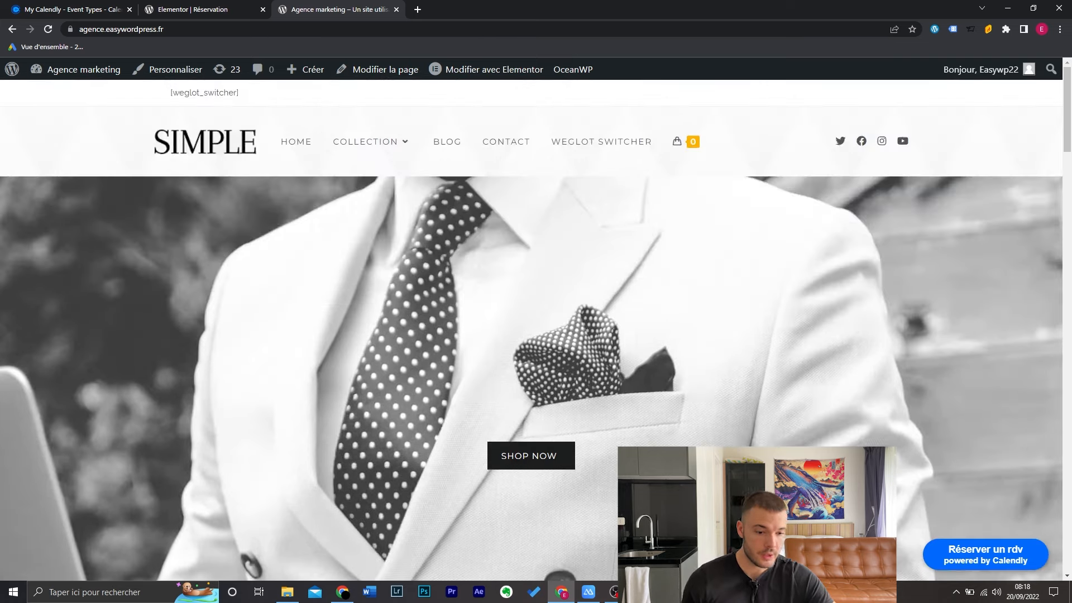